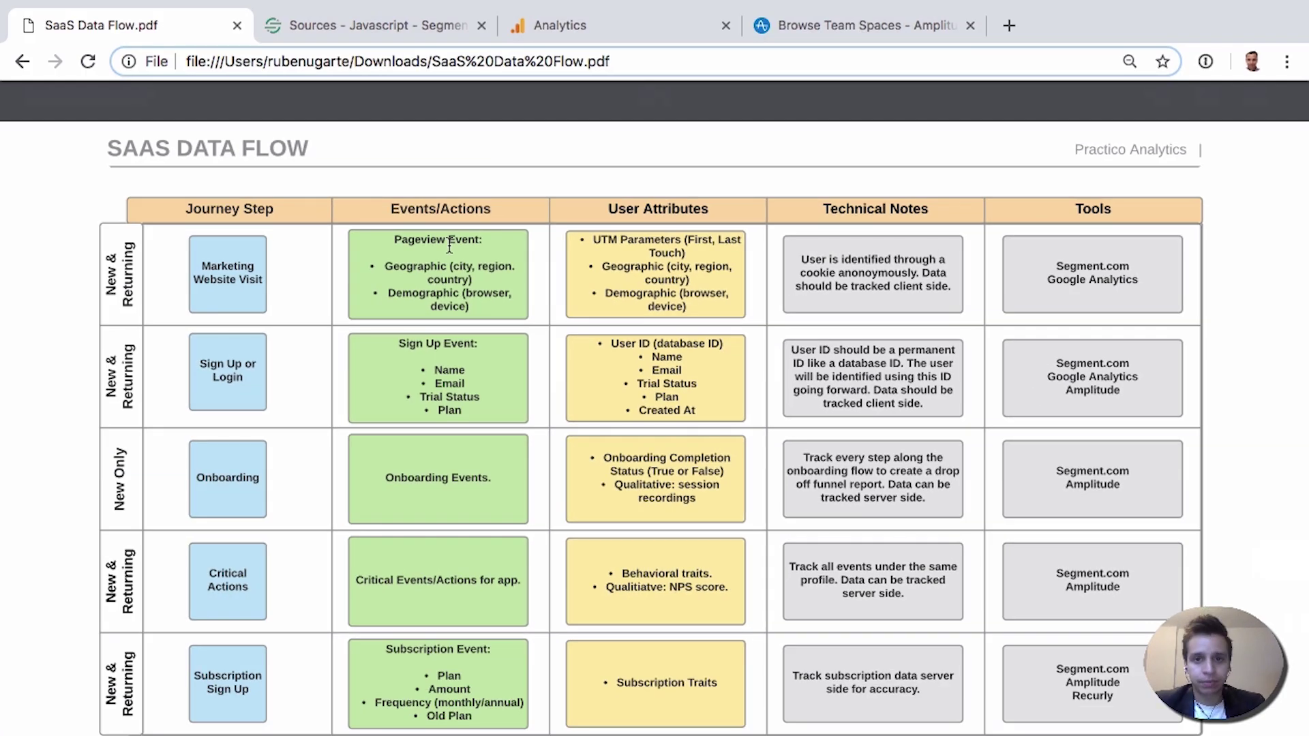
# Switch to Segment and show the workspace Overview of the Javascript source and its five destinations
pyautogui.click(357, 38)
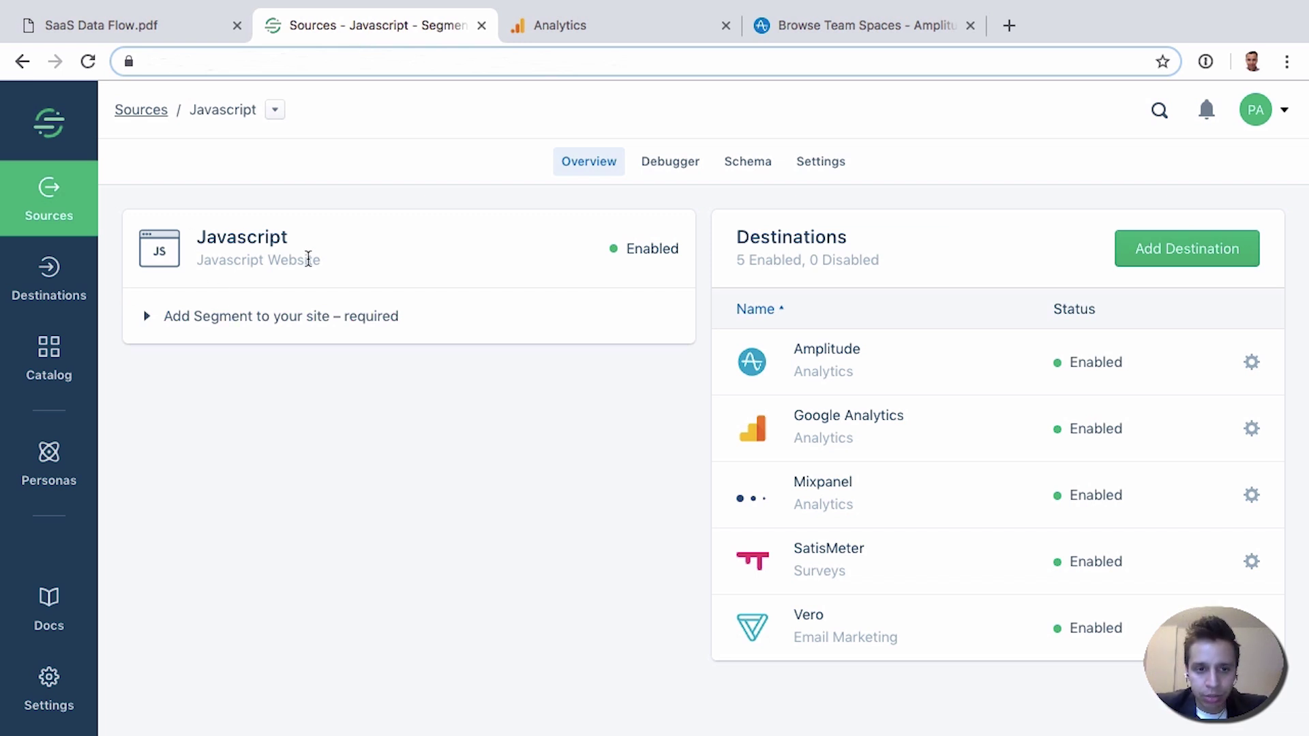
pyautogui.click(48, 124)
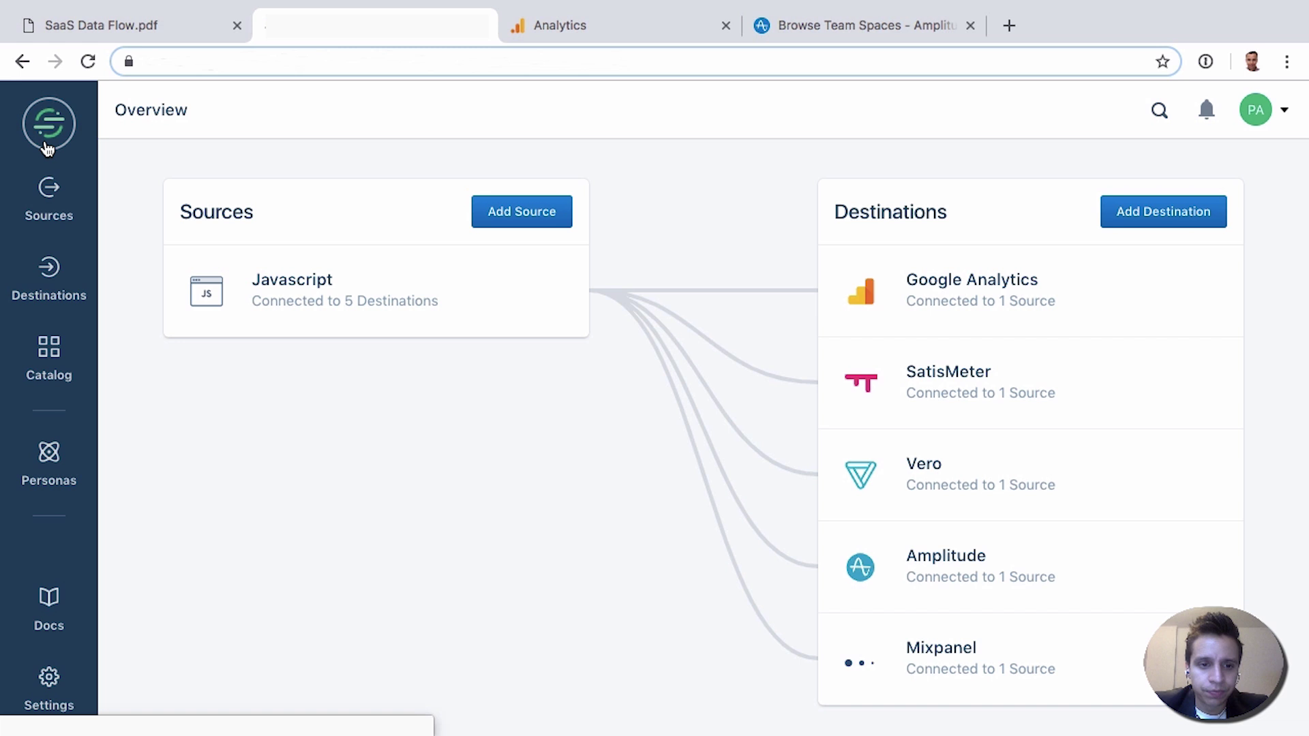
# In the Javascript source Debugger, filter to Page events and inspect the latest 'loaded a page' event
pyautogui.click(292, 313)
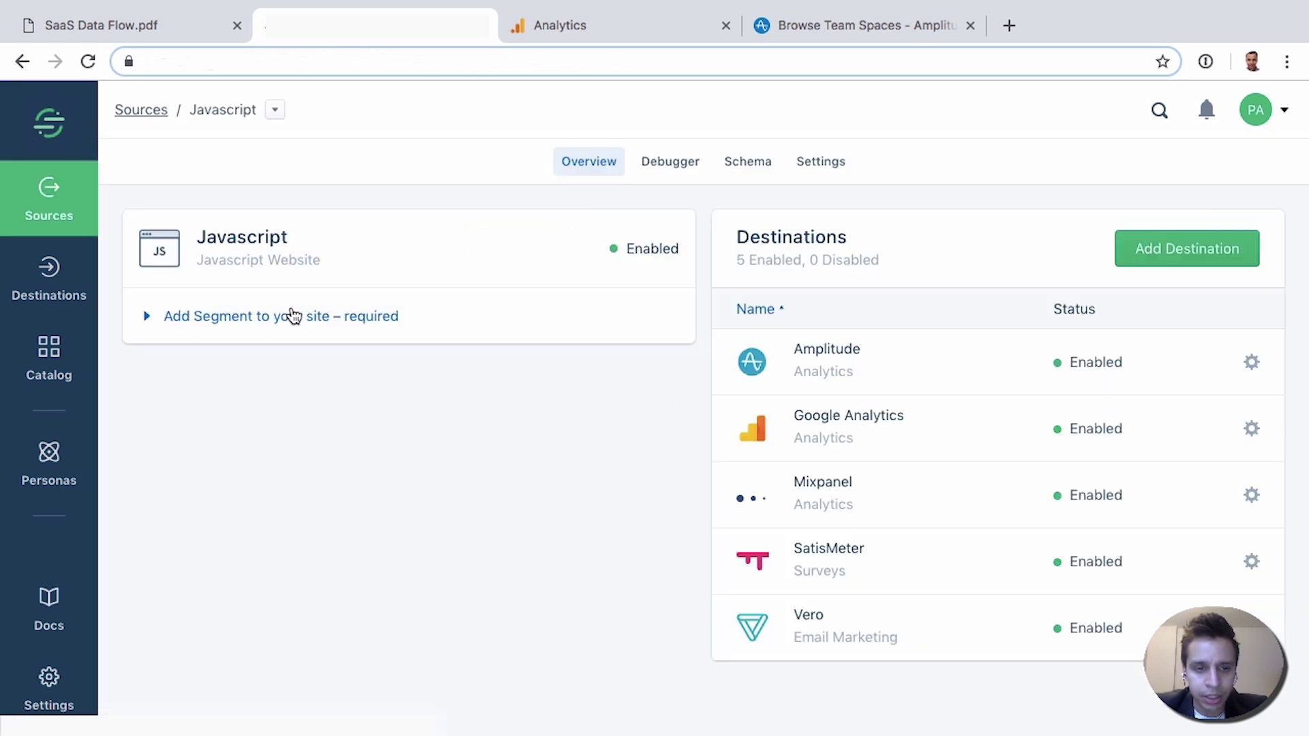
pyautogui.click(657, 167)
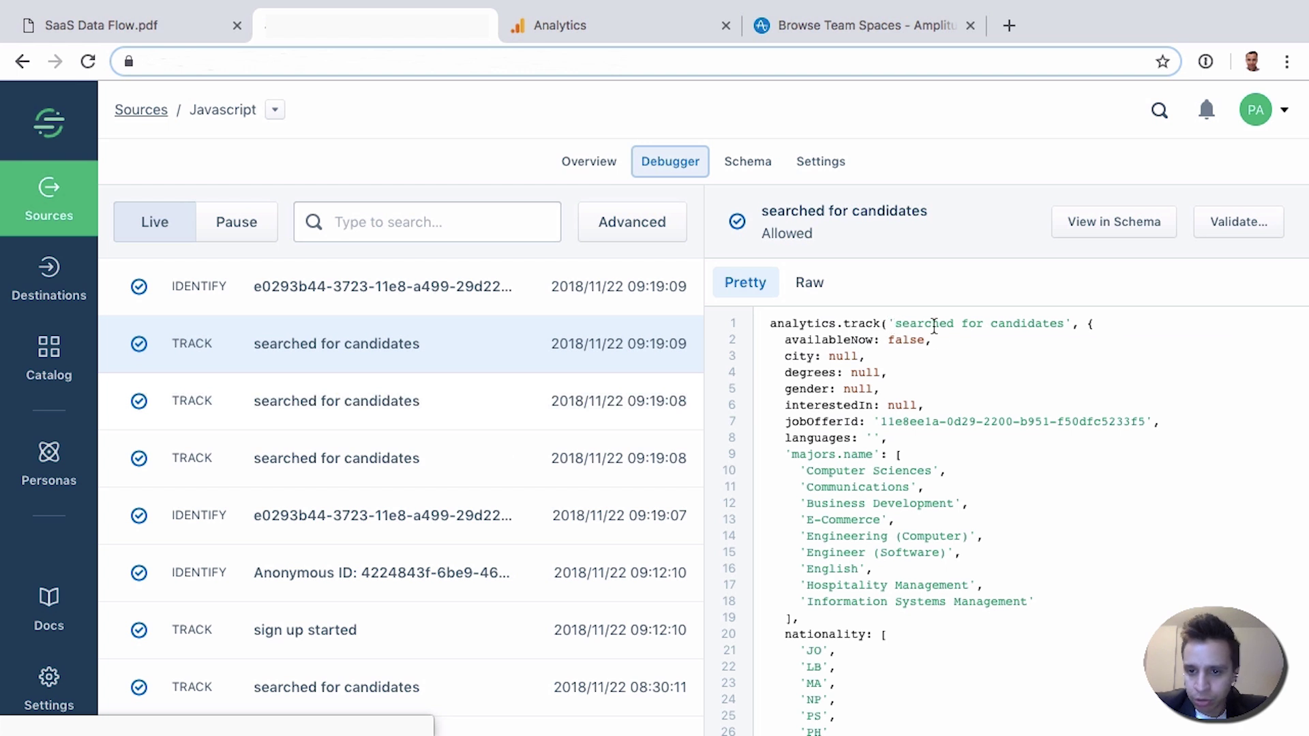
pyautogui.scroll(-5, 866, 358)
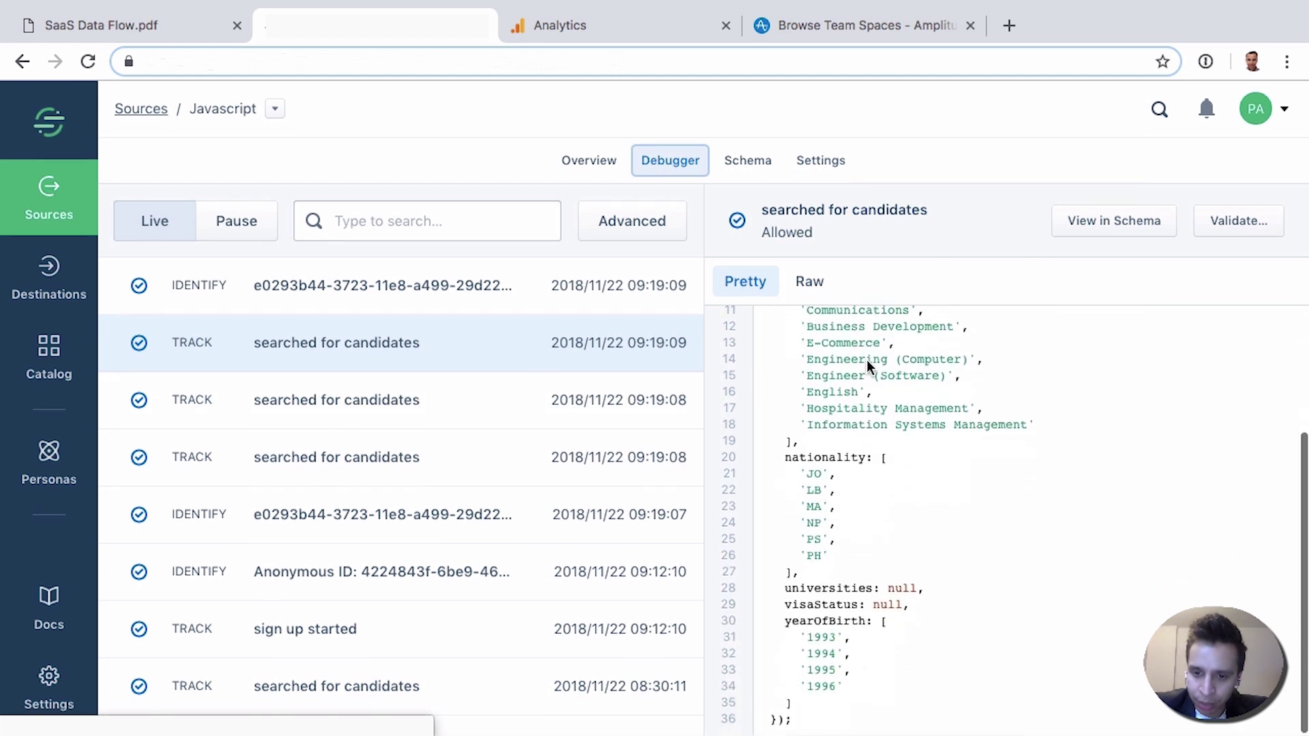
pyautogui.scroll(3, 899, 546)
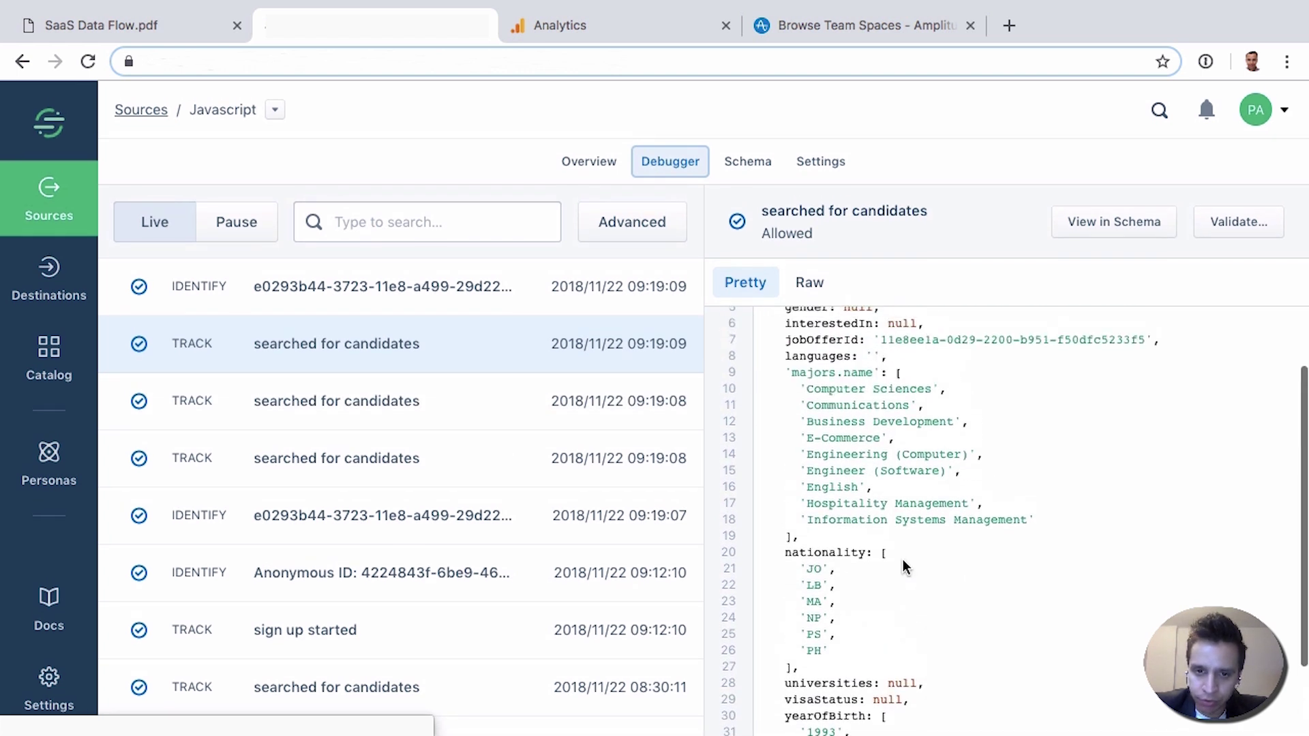
pyautogui.click(632, 225)
pyautogui.click(317, 416)
pyautogui.click(660, 222)
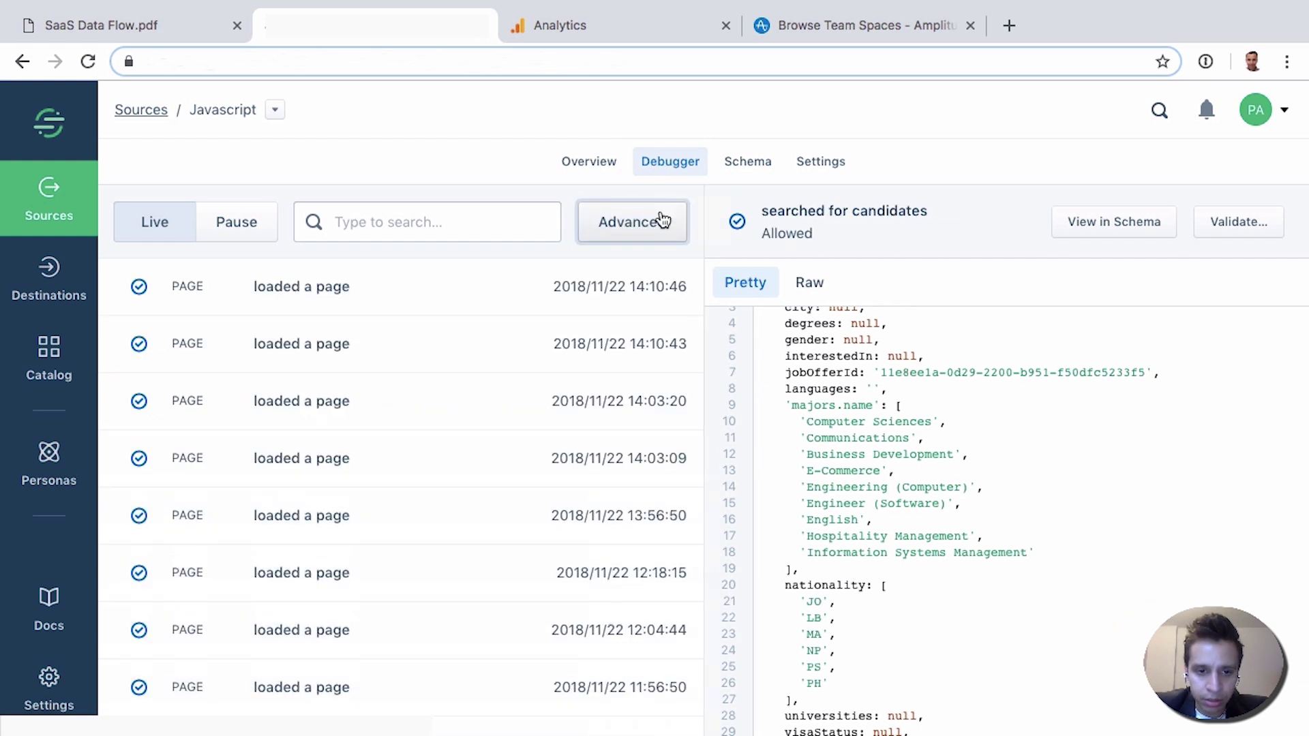
pyautogui.click(373, 305)
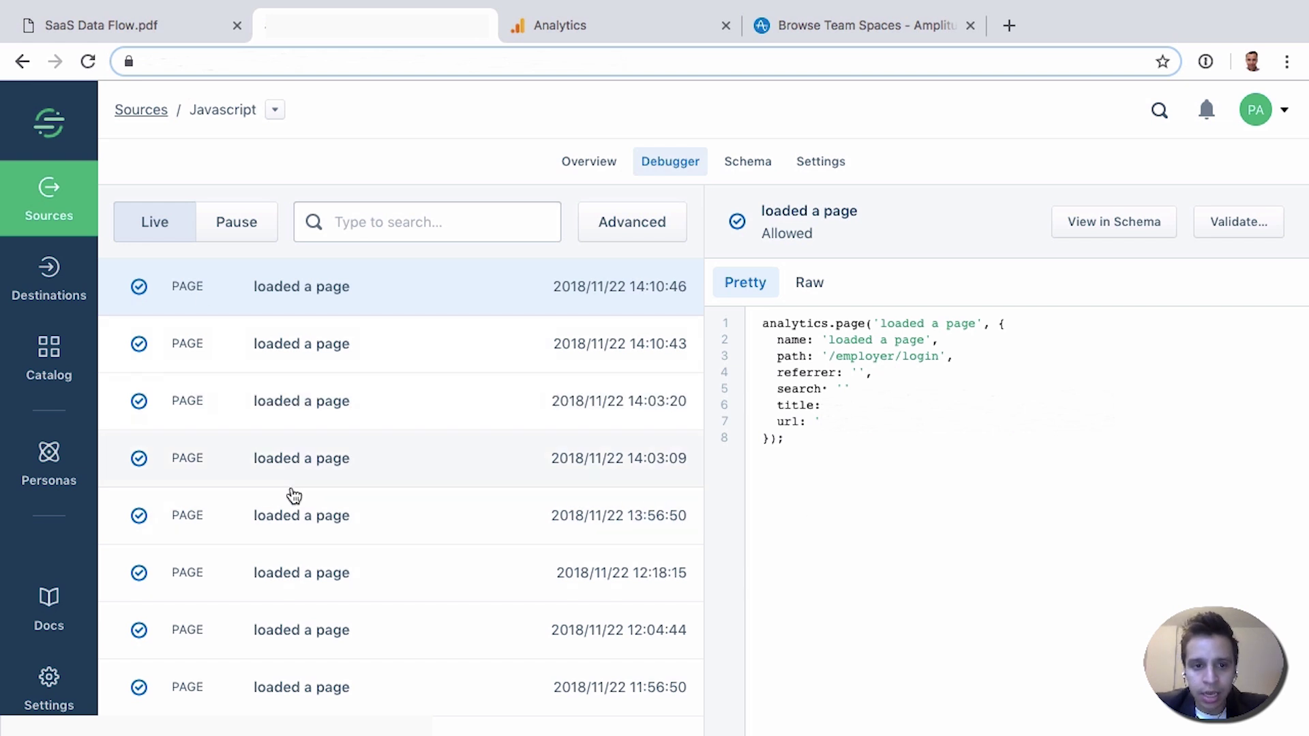
# Review the Schema list of tracked events and their 60-day counts, such as 34,732 searches for candidates
pyautogui.click(753, 162)
pyautogui.scroll(-6, 657, 418)
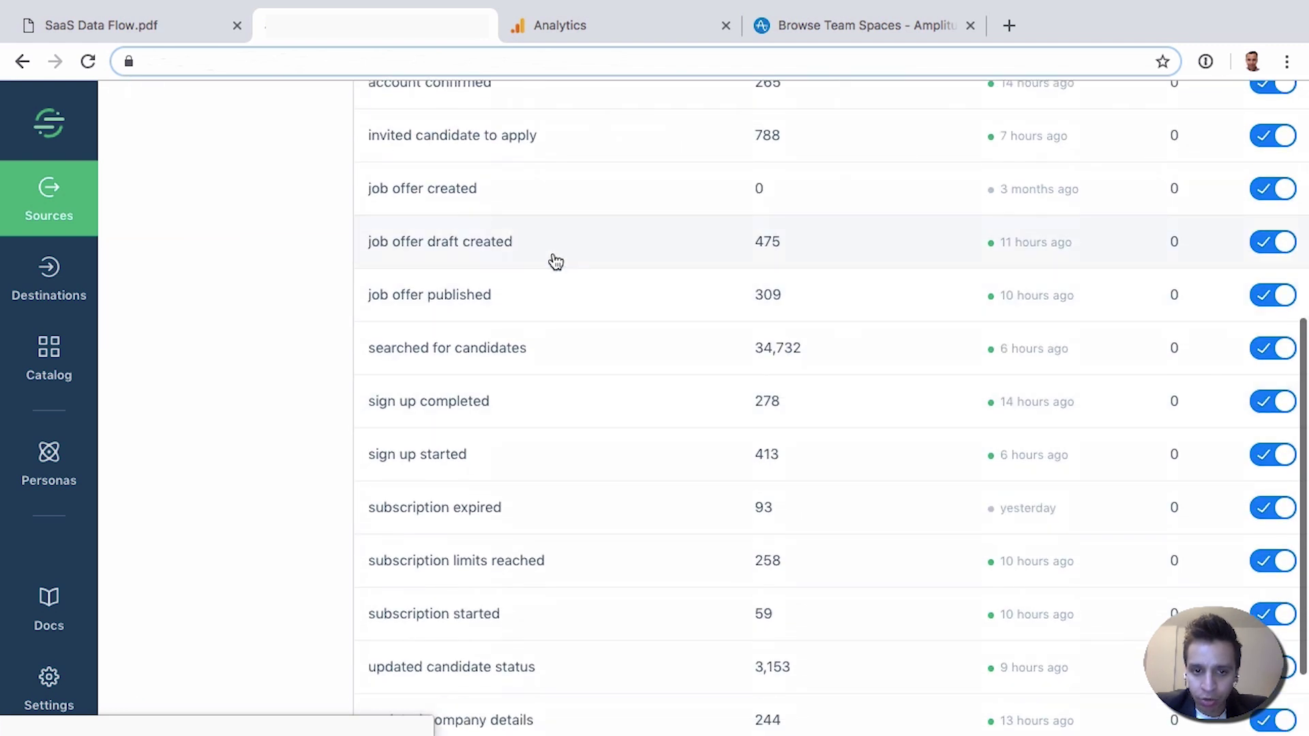
pyautogui.scroll(-2, 621, 389)
pyautogui.scroll(8, 558, 572)
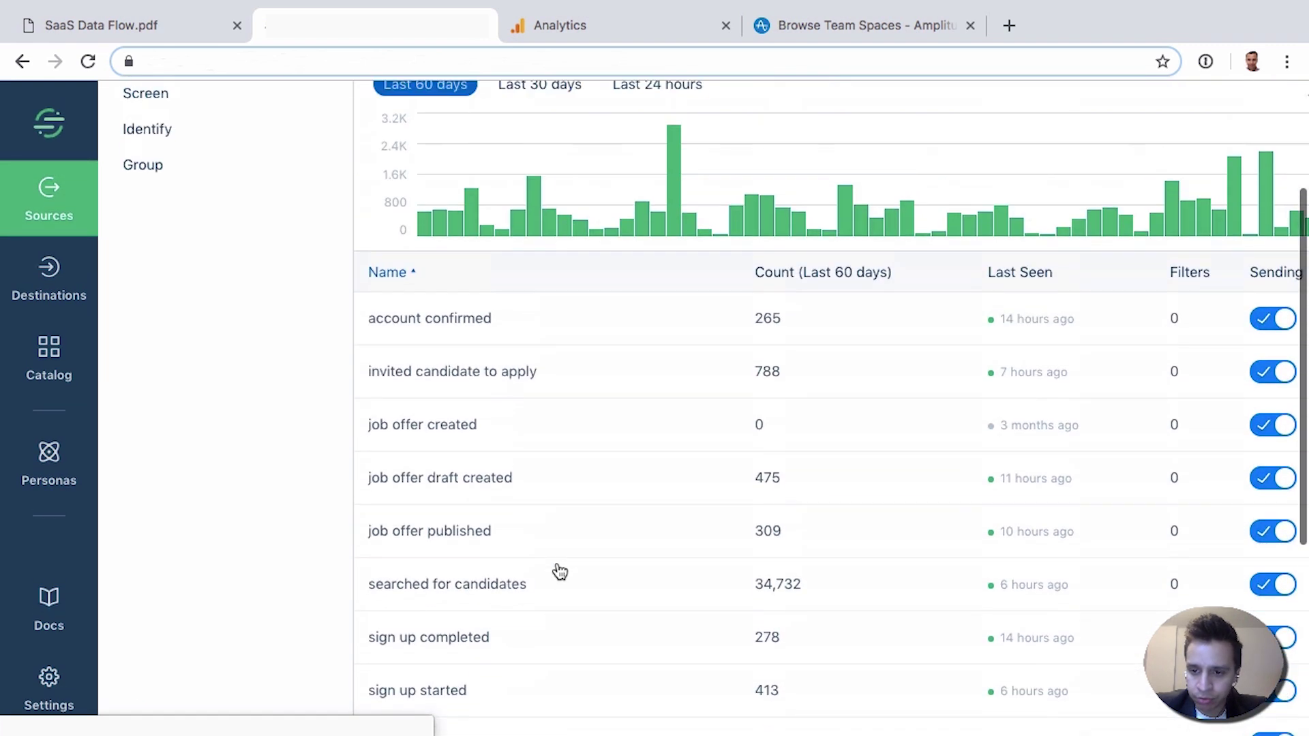
pyautogui.scroll(-1, 539, 487)
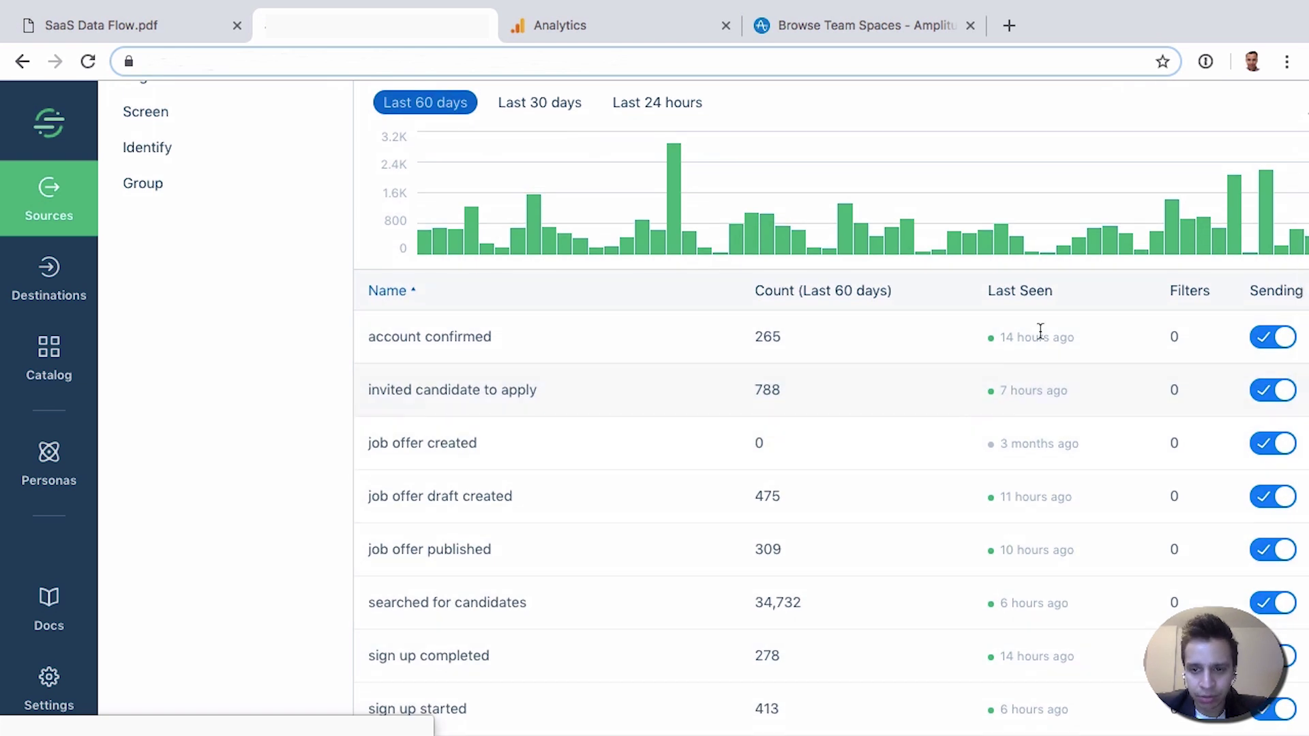
pyautogui.scroll(3, 923, 459)
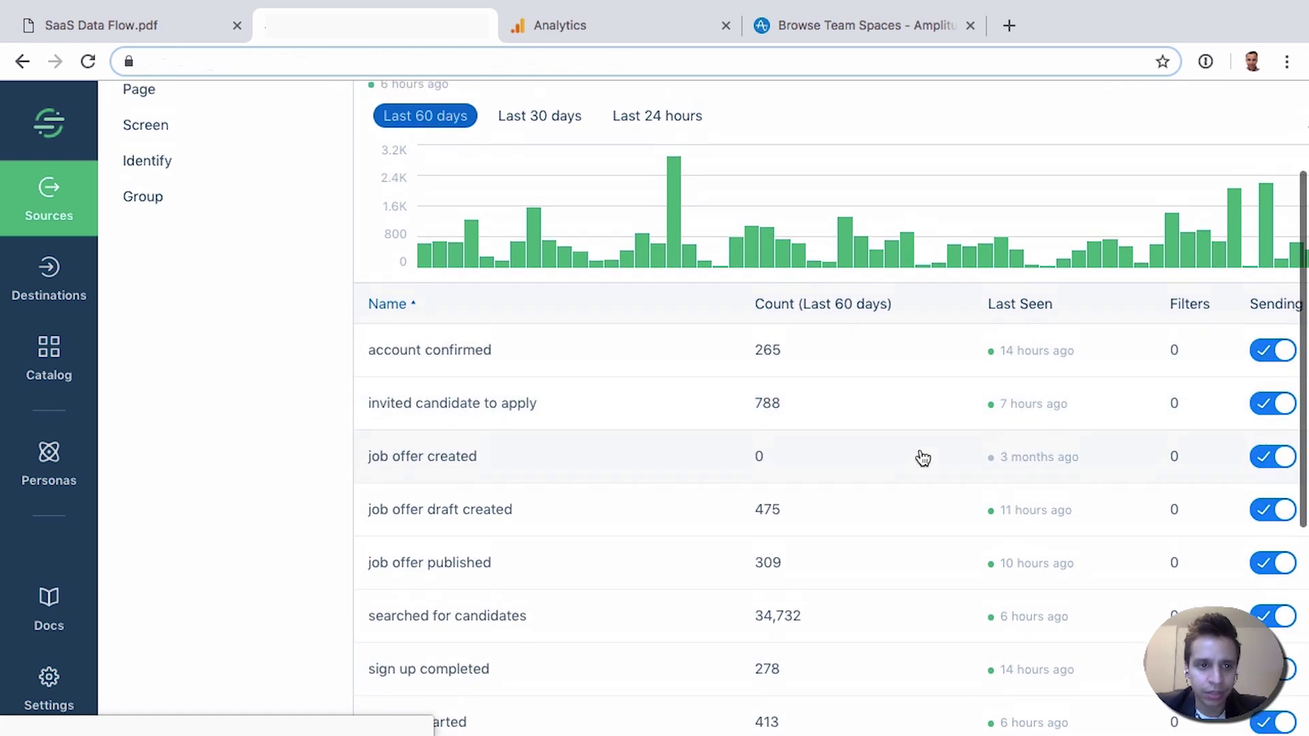
# From the workspace Overview, open the Google Analytics destination settings for the Javascript source
pyautogui.click(53, 129)
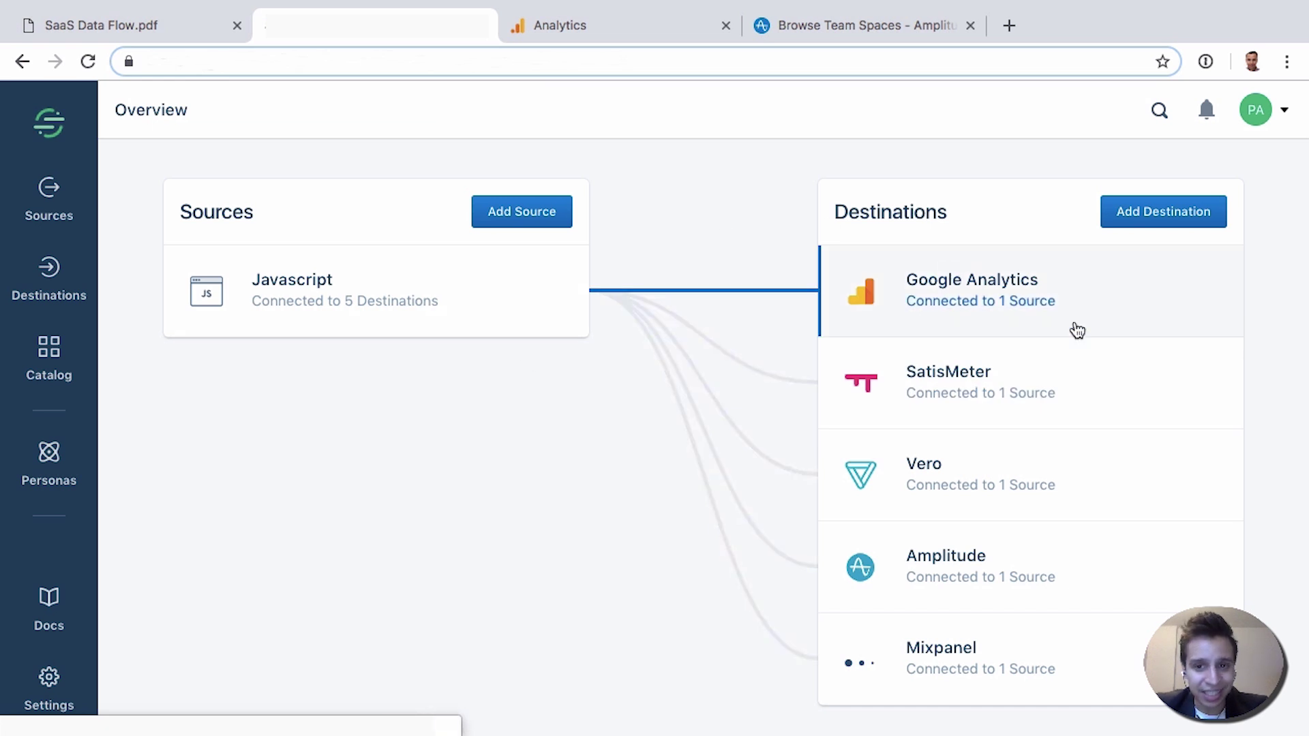
pyautogui.click(1029, 315)
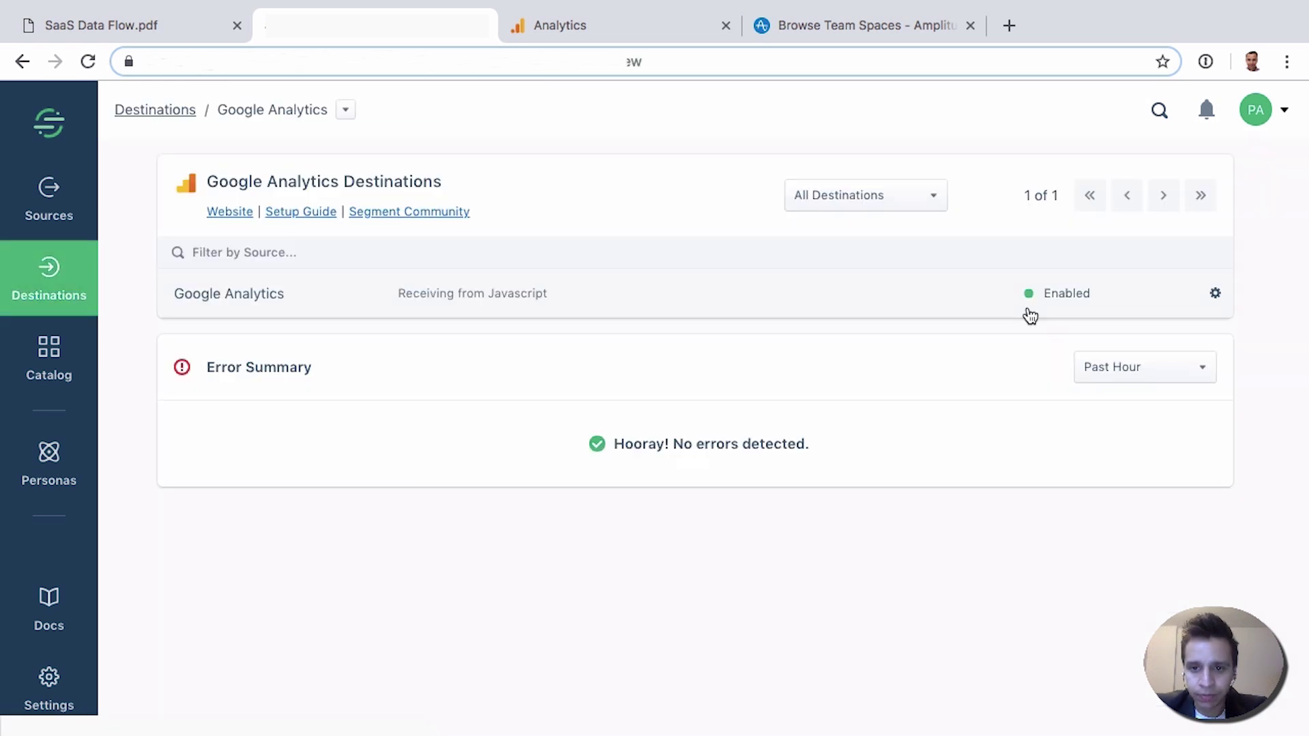
pyautogui.click(476, 298)
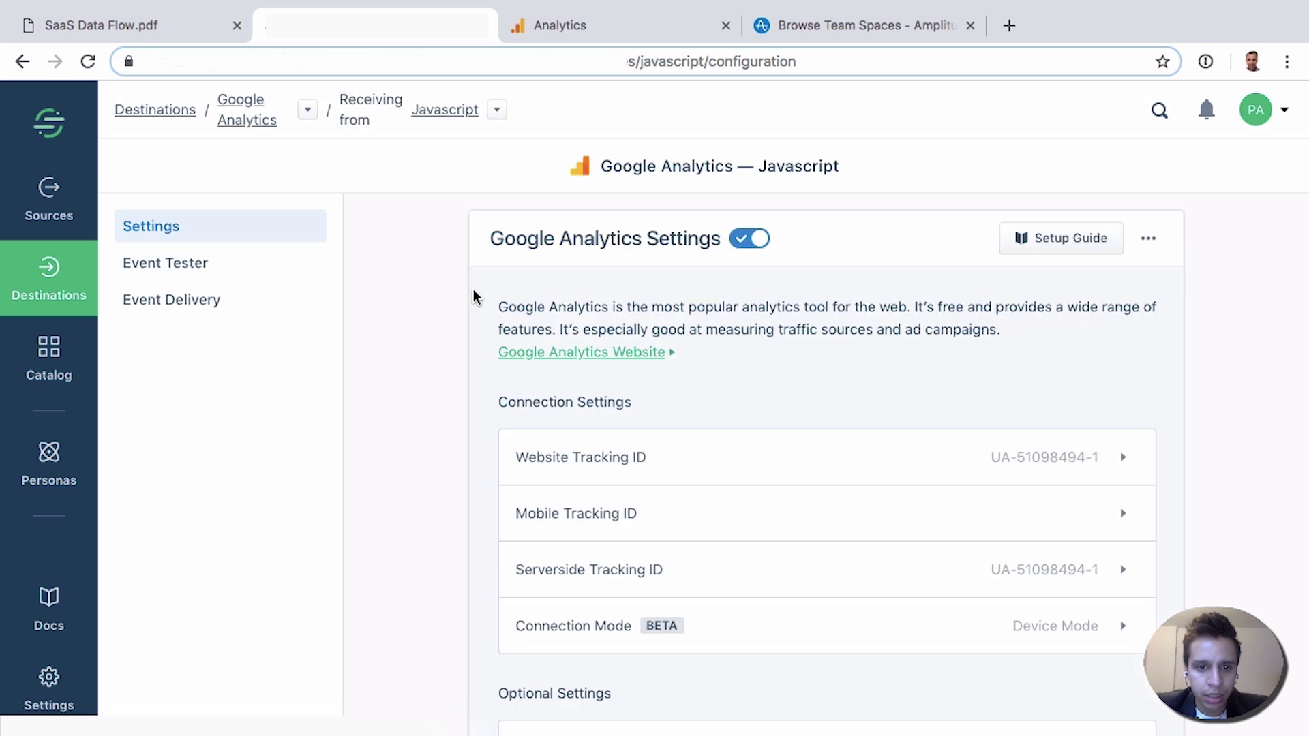
# Scroll through the Device Mode optional settings down to Sample Rate 100
pyautogui.scroll(-1, 874, 453)
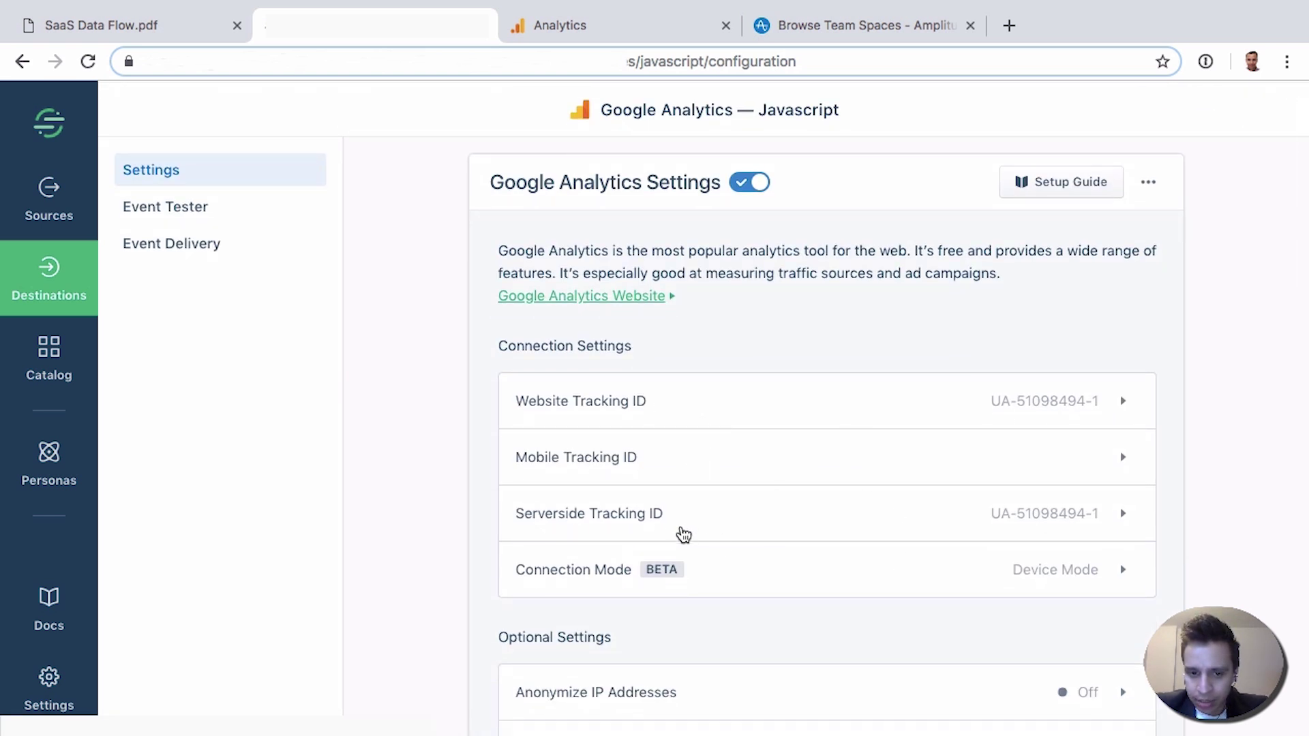
pyautogui.scroll(-7, 780, 529)
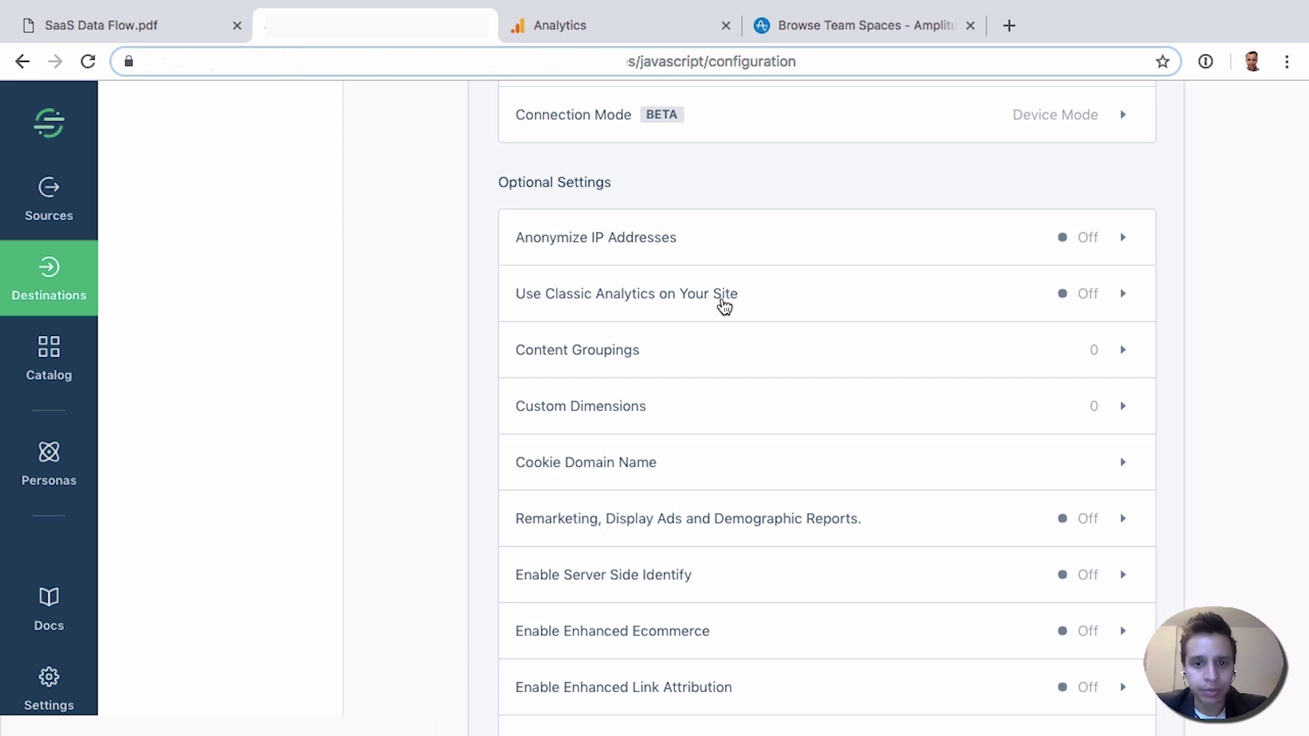
pyautogui.scroll(-1, 723, 306)
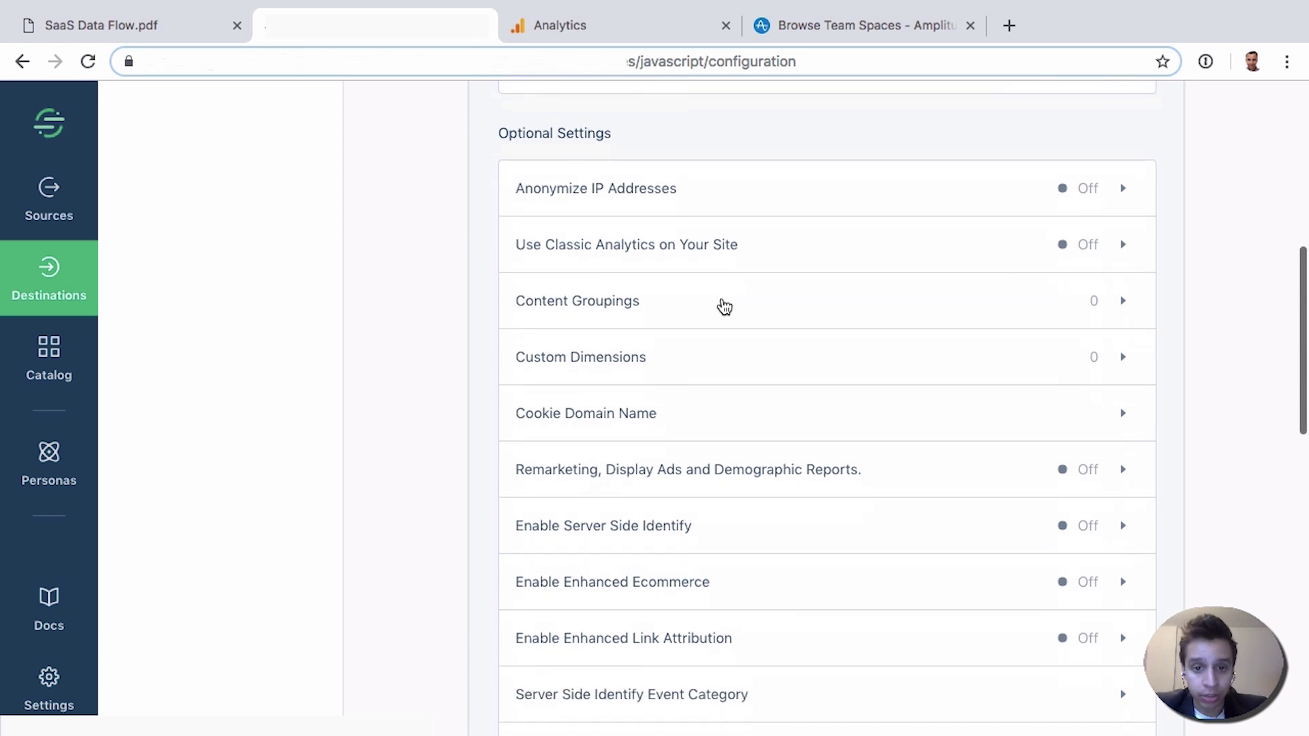
pyautogui.scroll(-2, 726, 341)
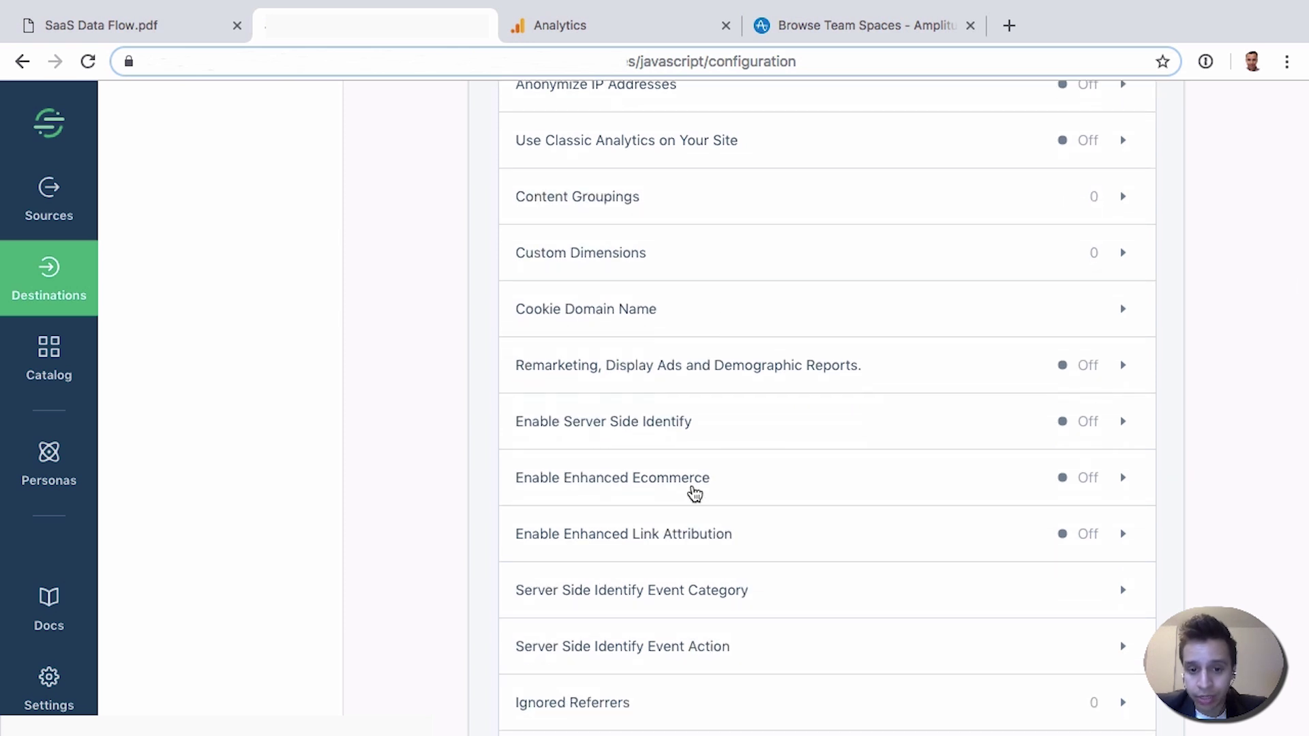
pyautogui.scroll(-5, 688, 494)
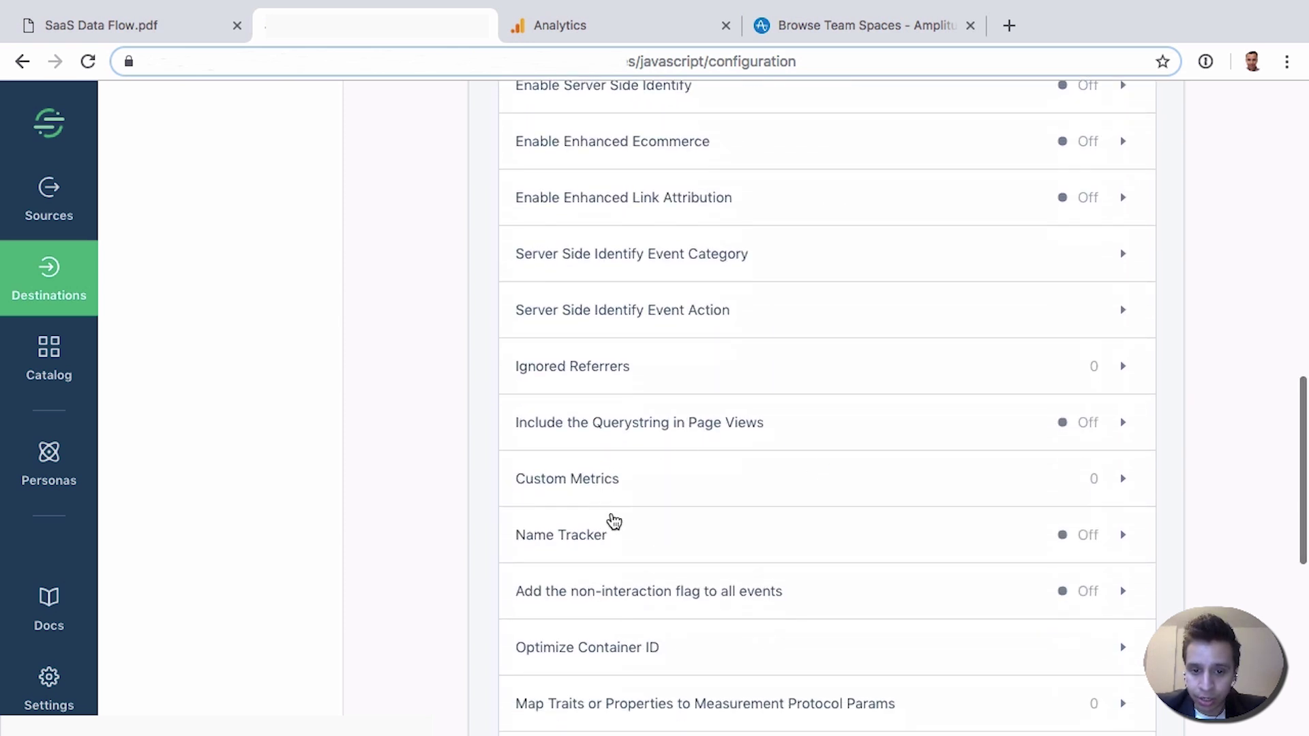
pyautogui.scroll(-4, 614, 521)
pyautogui.scroll(-1, 685, 583)
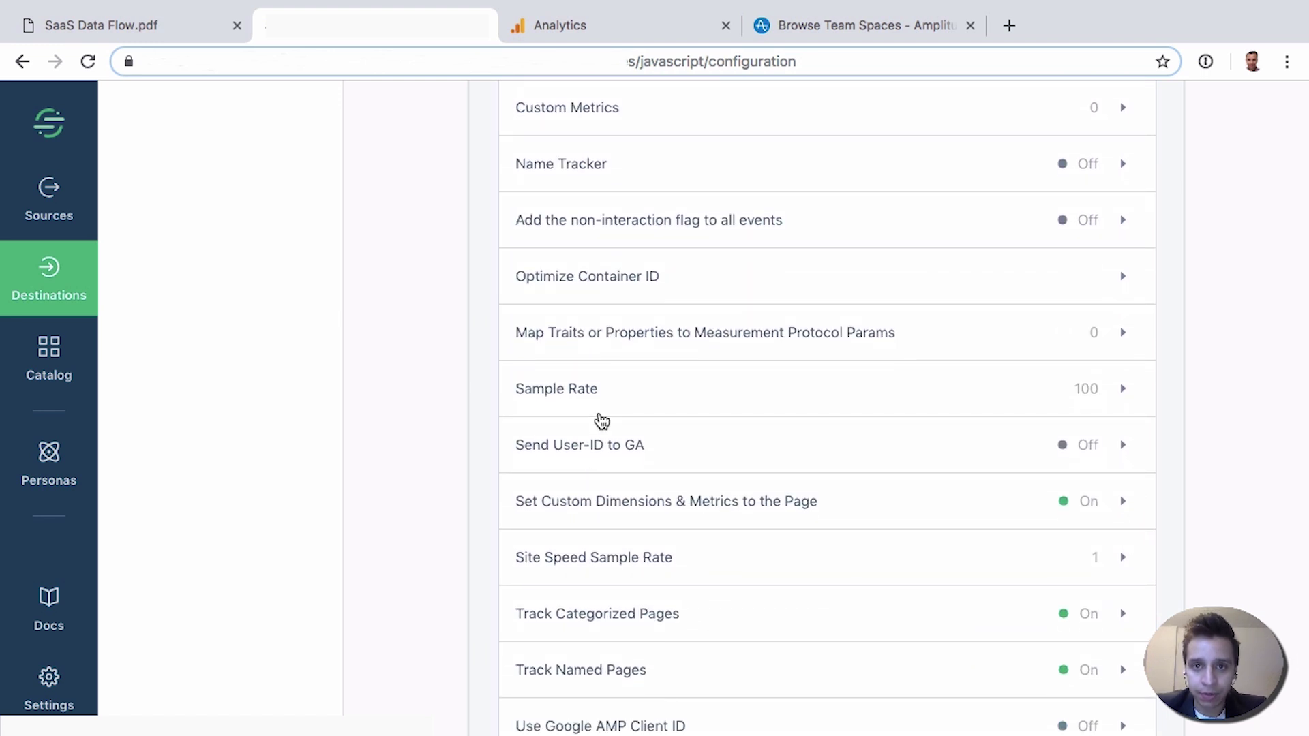
pyautogui.scroll(15, 602, 421)
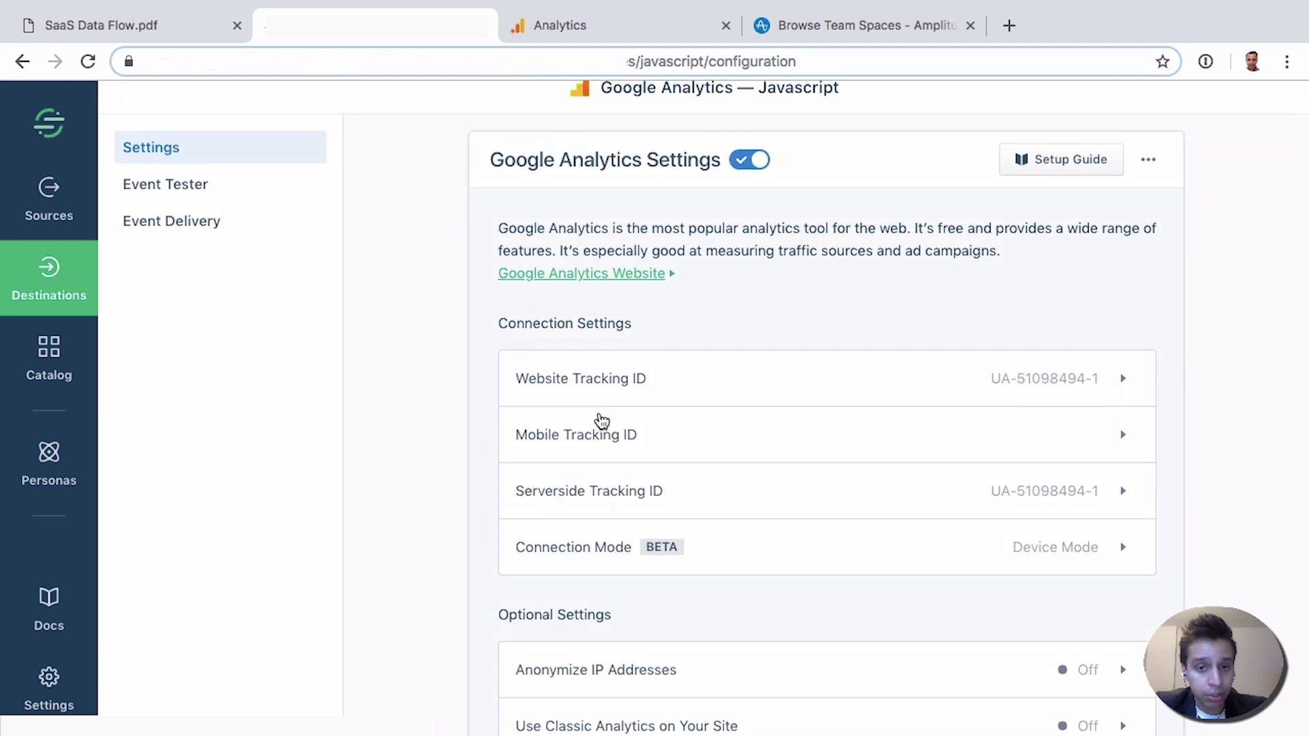
pyautogui.scroll(-15, 602, 421)
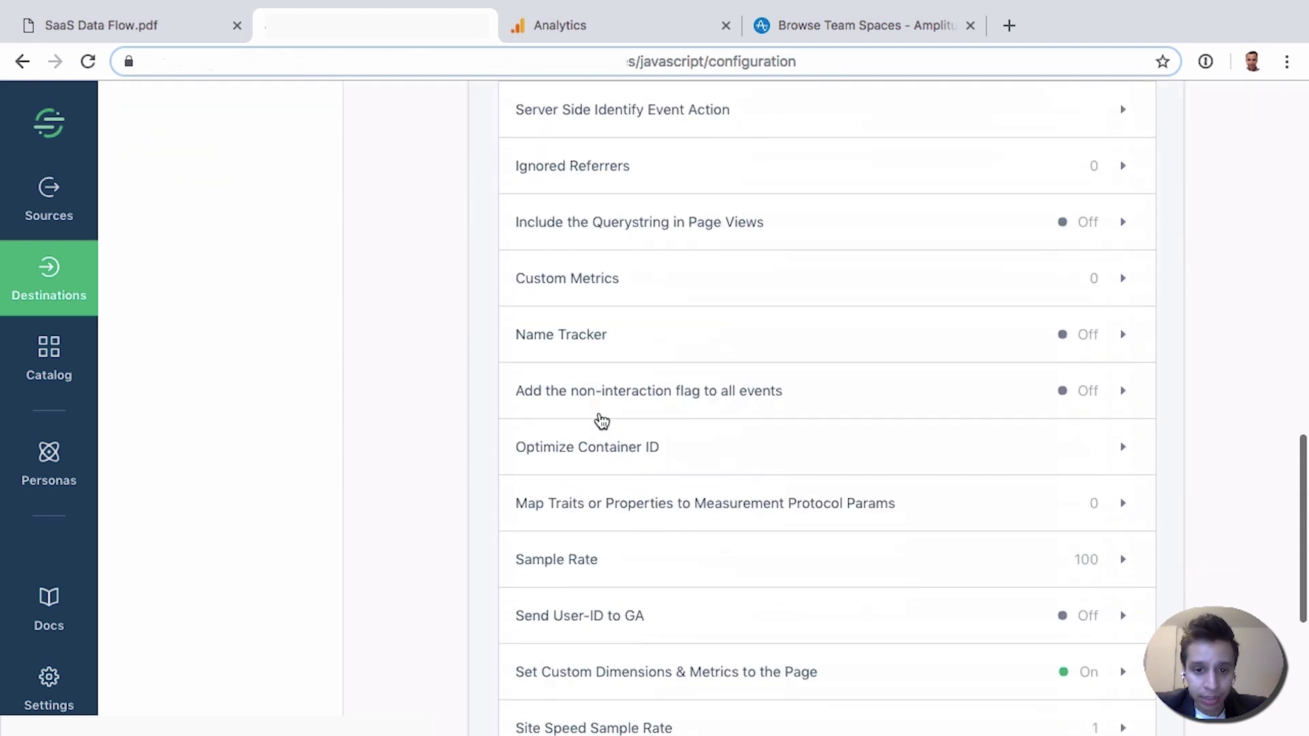
# Open Sample Rate, leave it unchanged at 100, and return to the workspace Overview
pyautogui.click(602, 576)
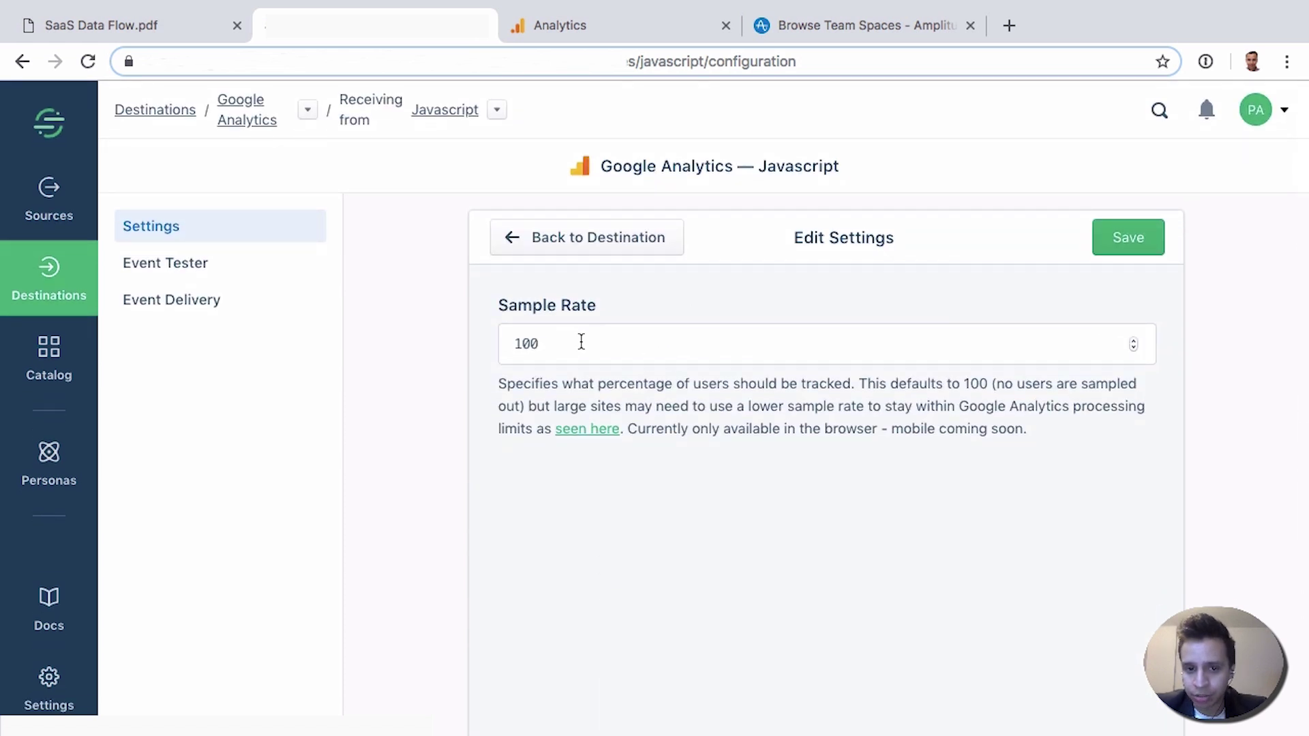
pyautogui.click(573, 245)
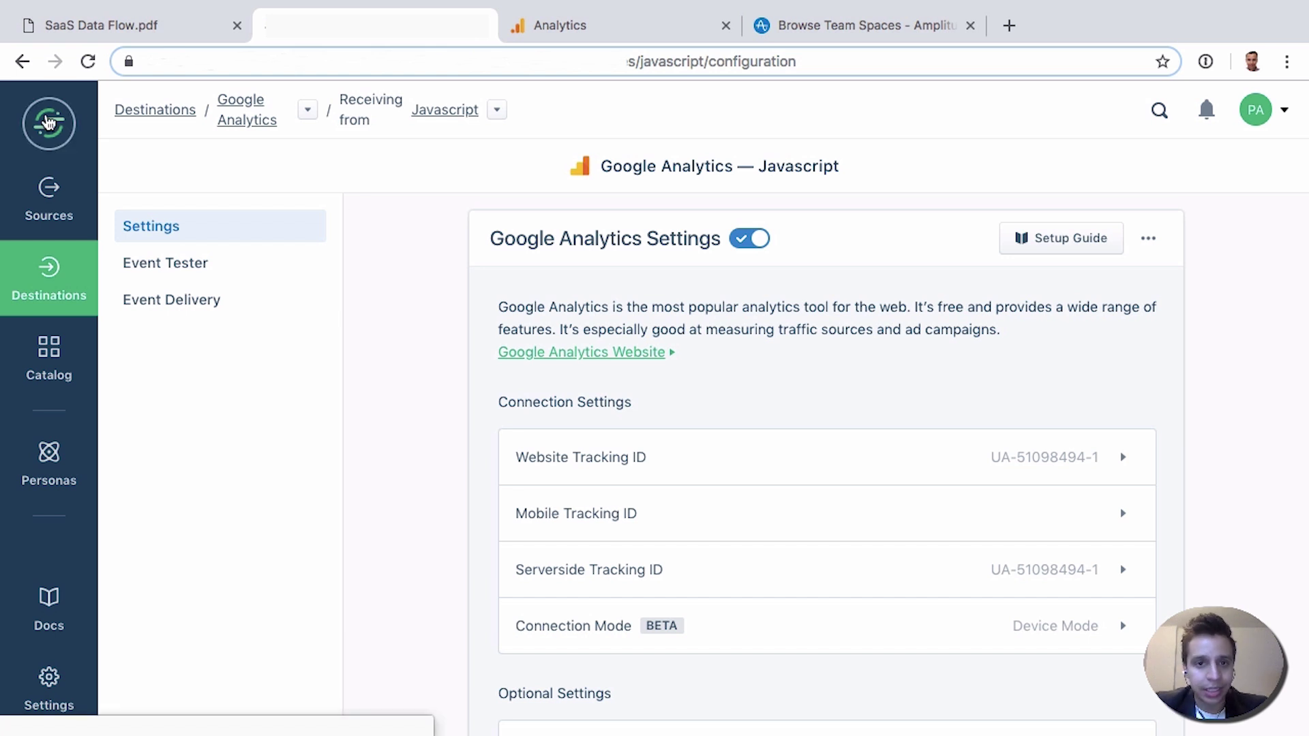
pyautogui.click(47, 123)
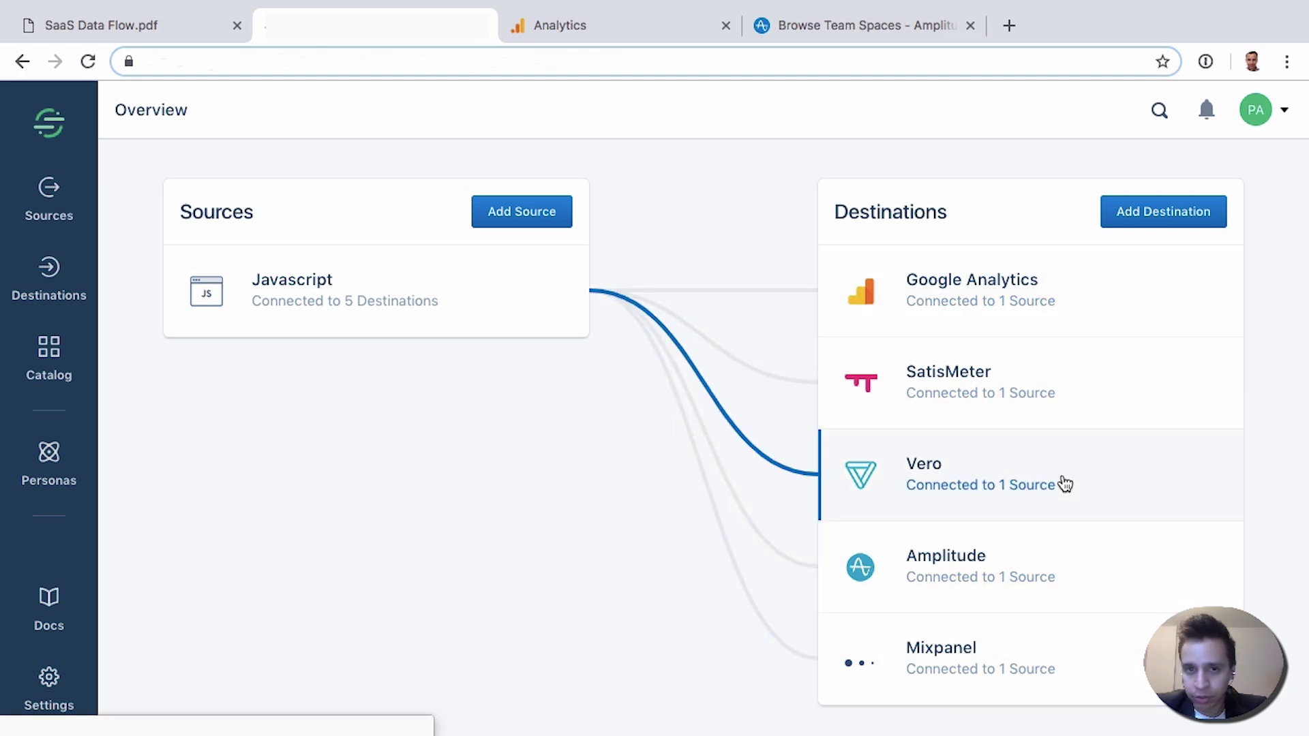
# Review the Google Analytics Channels conversions table, then return to the SaaS Data Flow PDF
pyautogui.click(590, 18)
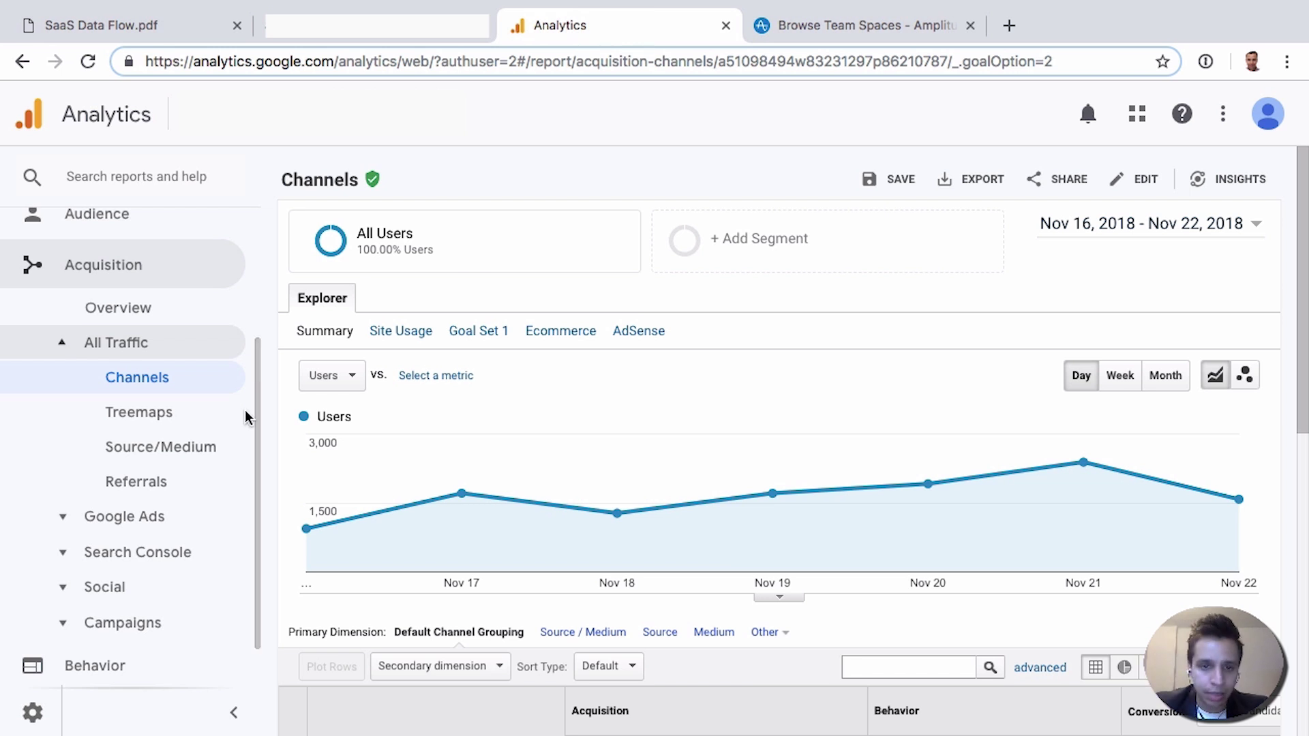
pyautogui.scroll(-5, 415, 687)
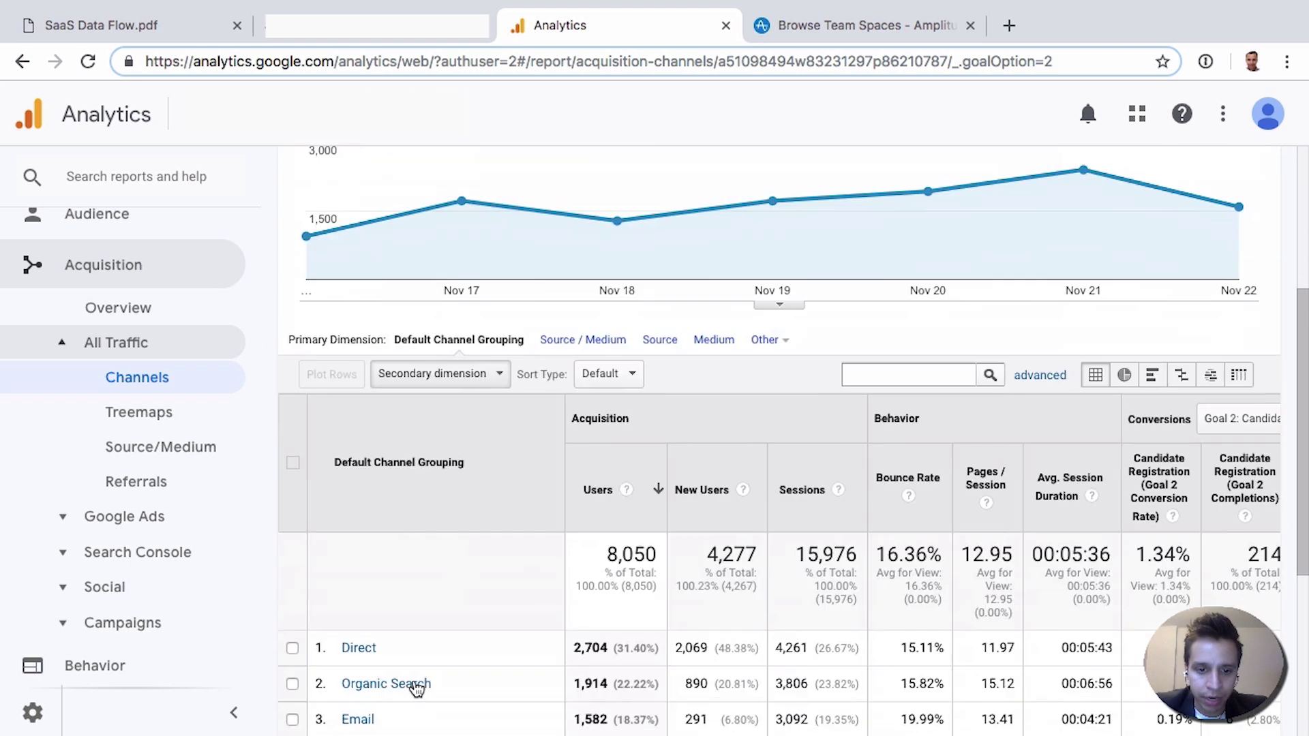
pyautogui.scroll(-3, 694, 641)
pyautogui.hscroll(1, 693, 641)
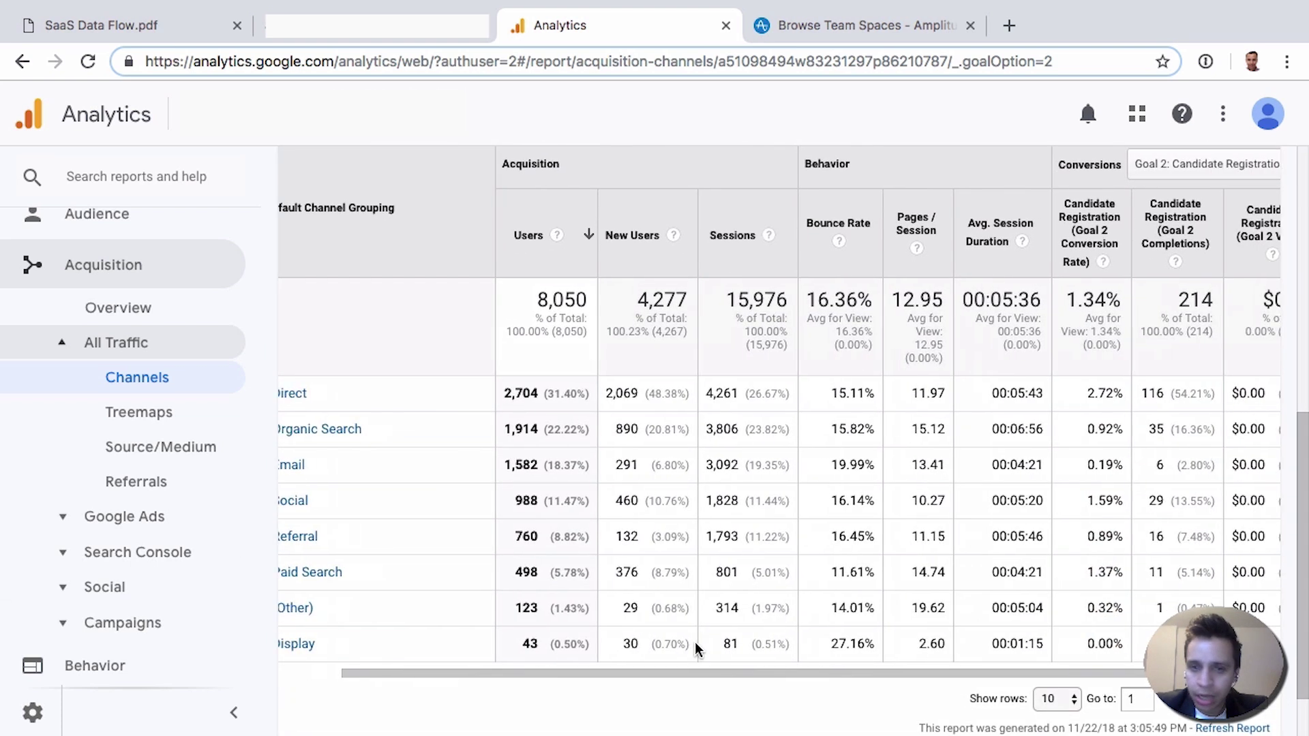
pyautogui.hscroll(-1, 694, 641)
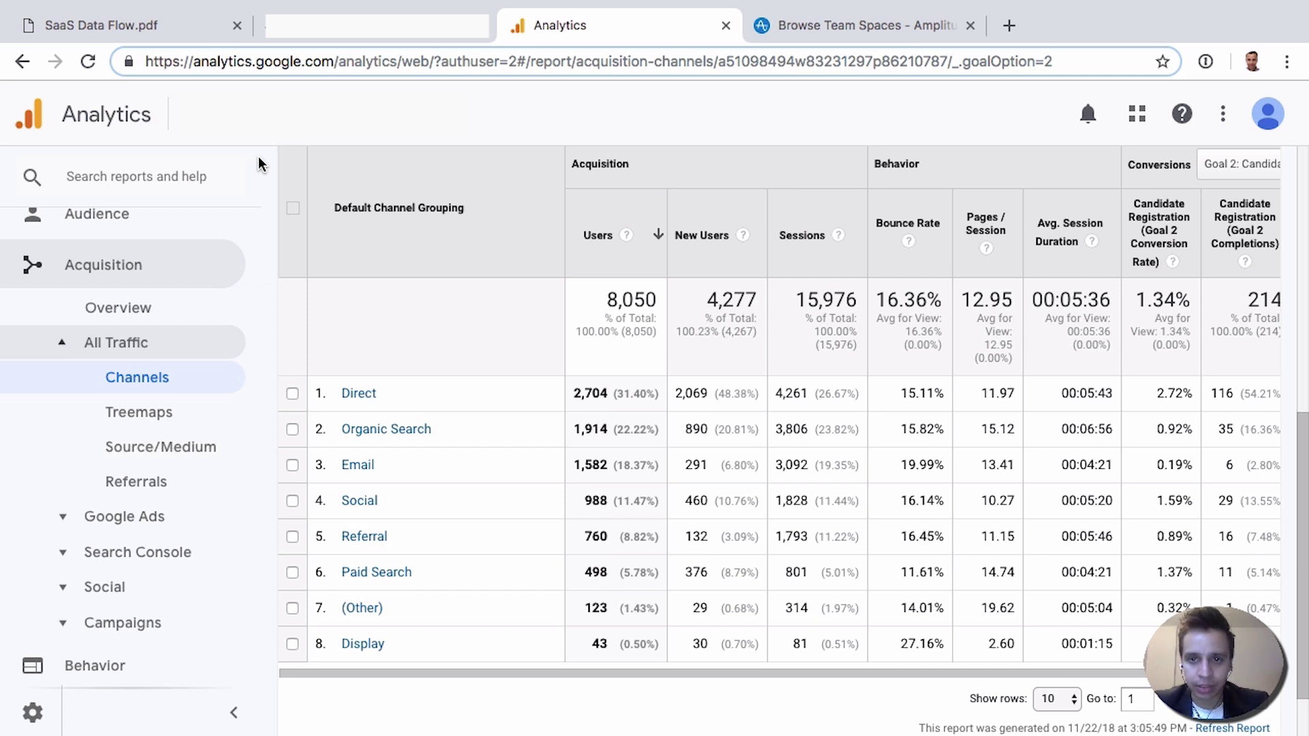
pyautogui.click(194, 30)
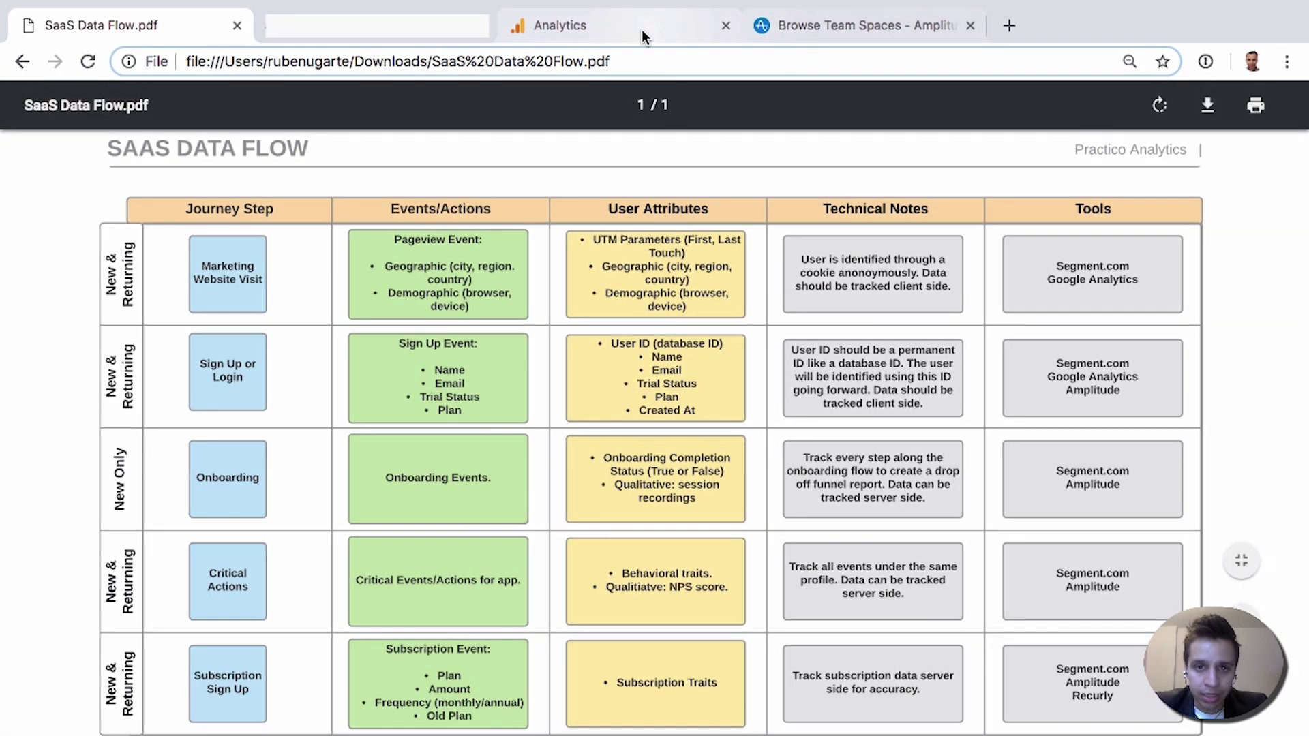
# Review the Channels report's Goal 2: Candidate Registration columns: 214 completions, 1.34% conversion rate
pyautogui.click(641, 31)
pyautogui.hscroll(3, 753, 424)
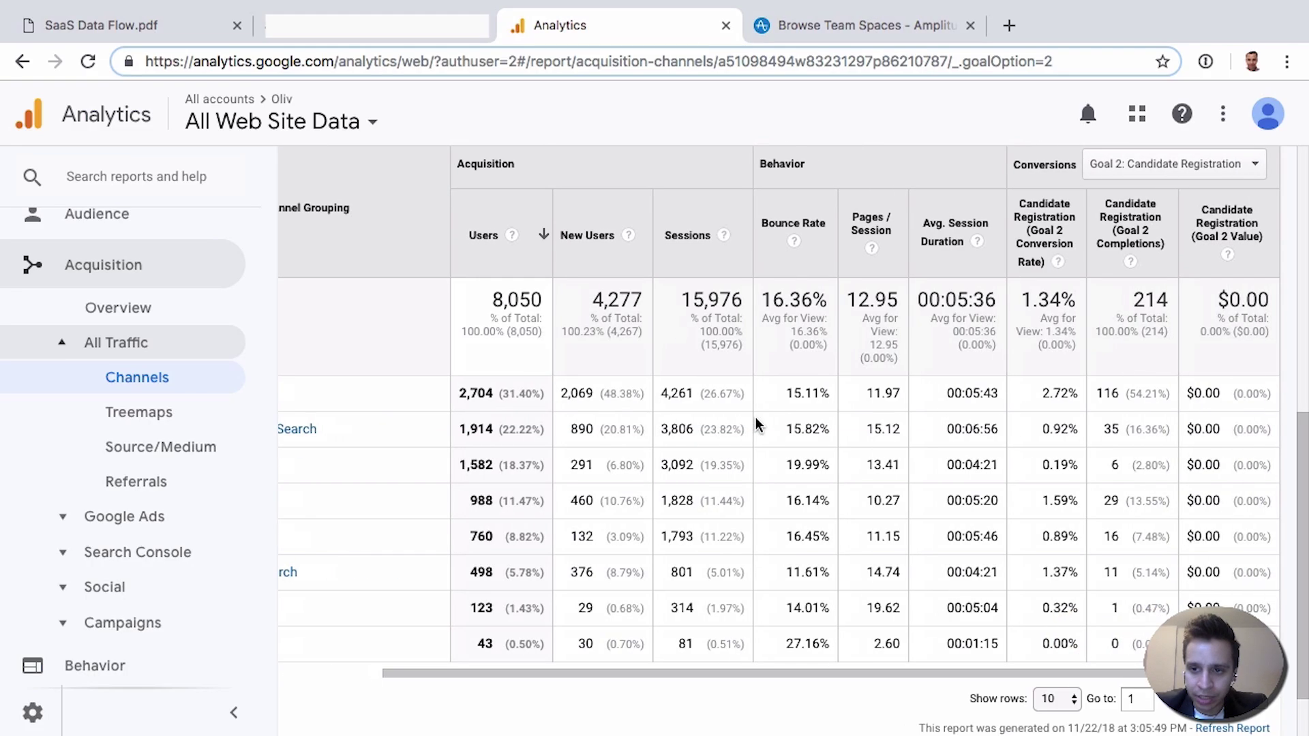
pyautogui.hscroll(-3, 592, 484)
pyautogui.hscroll(3, 613, 464)
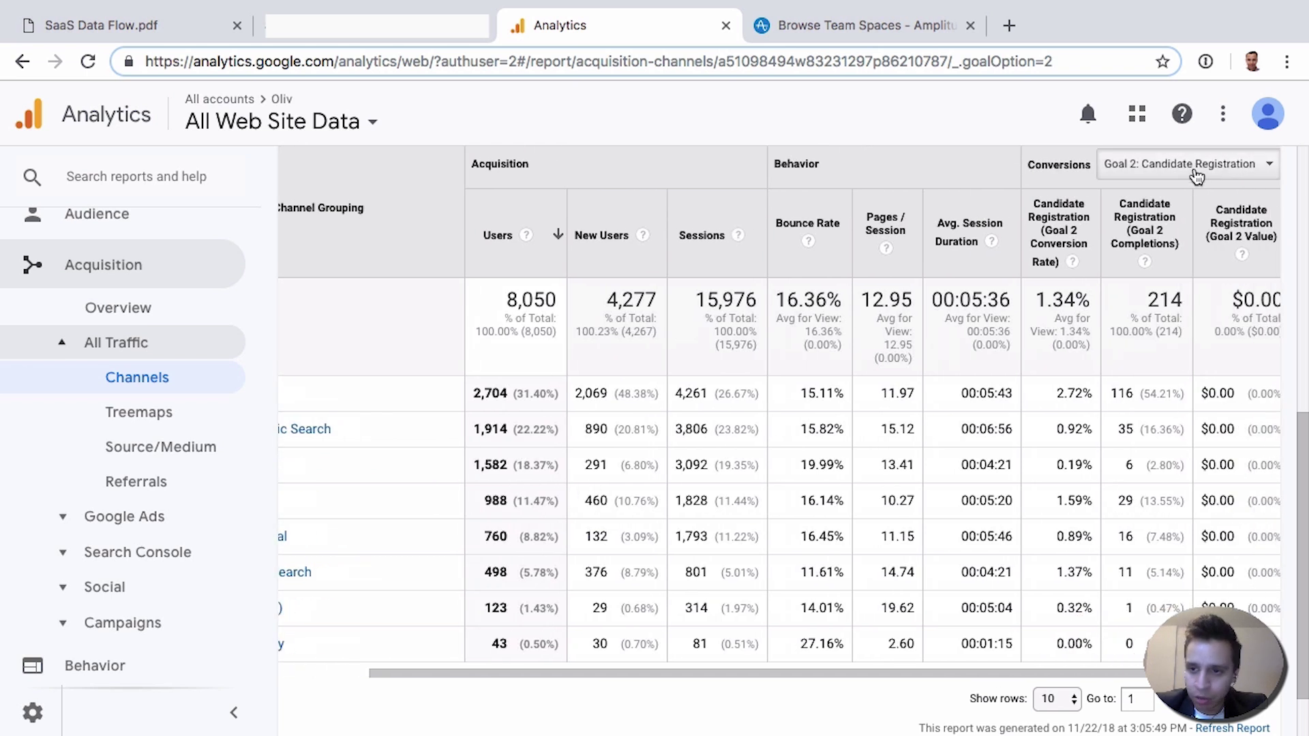
pyautogui.scroll(-1, 1145, 293)
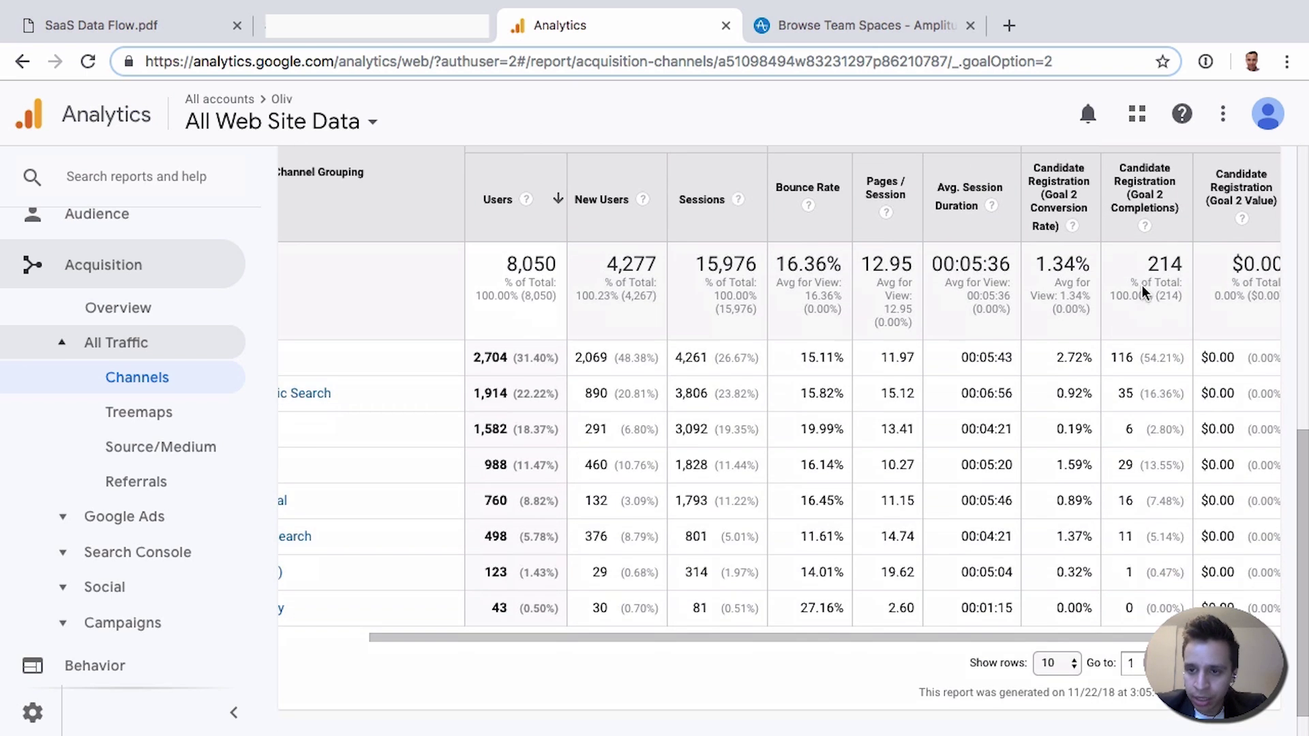
pyautogui.hscroll(-2, 1078, 434)
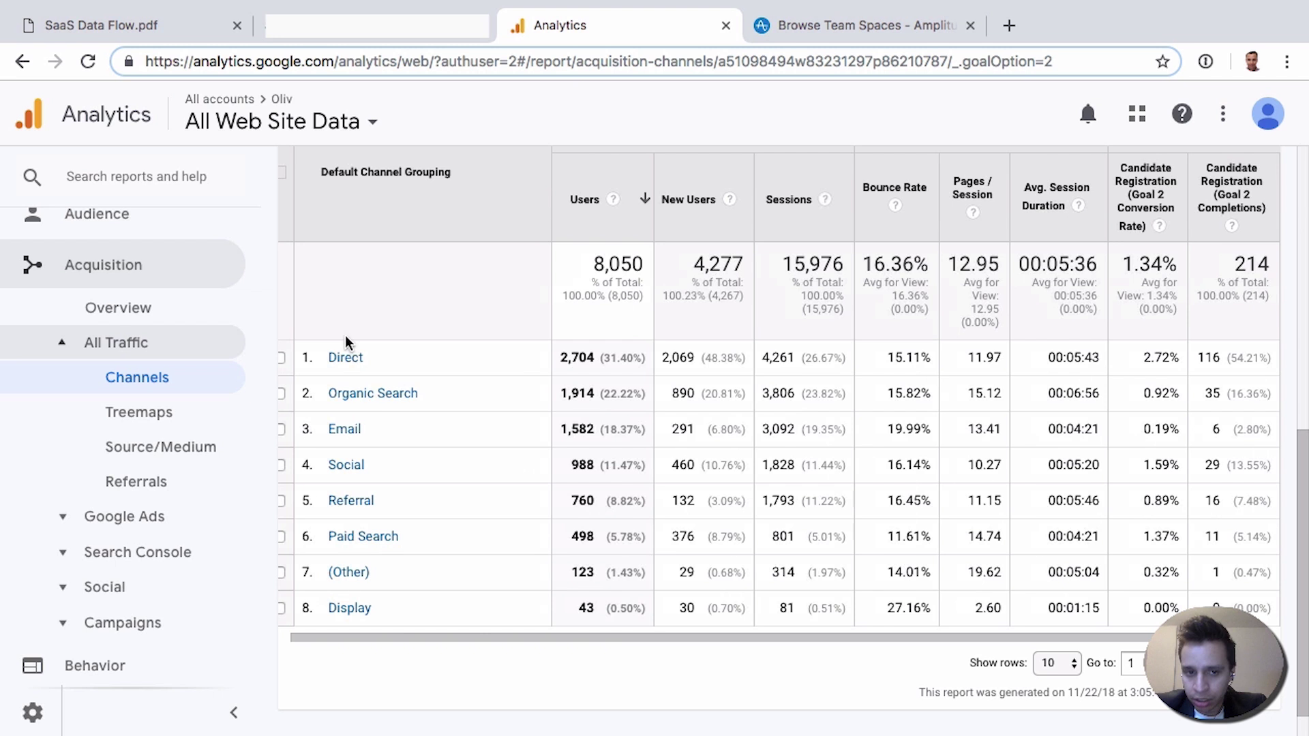
pyautogui.hscroll(2, 1045, 312)
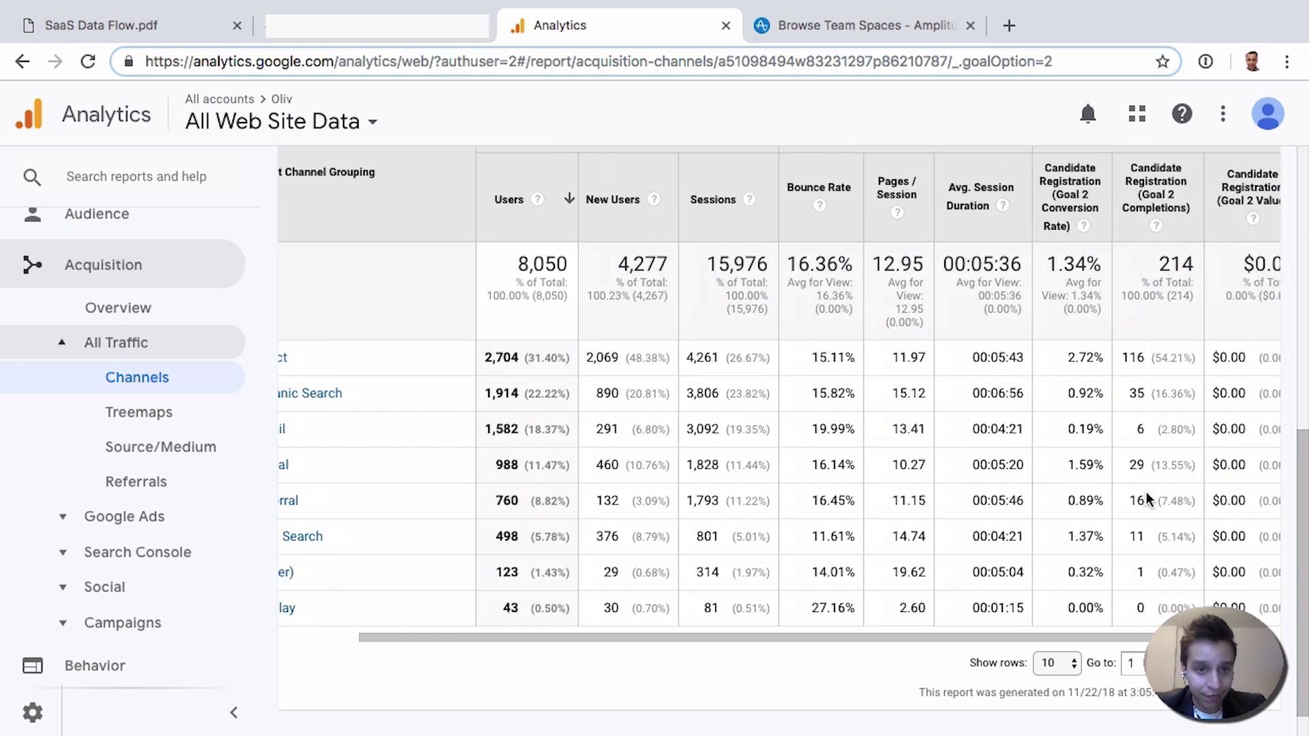
# Bring the SaaS Data Flow PDF back on screen in Chrome
pyautogui.click(162, 25)
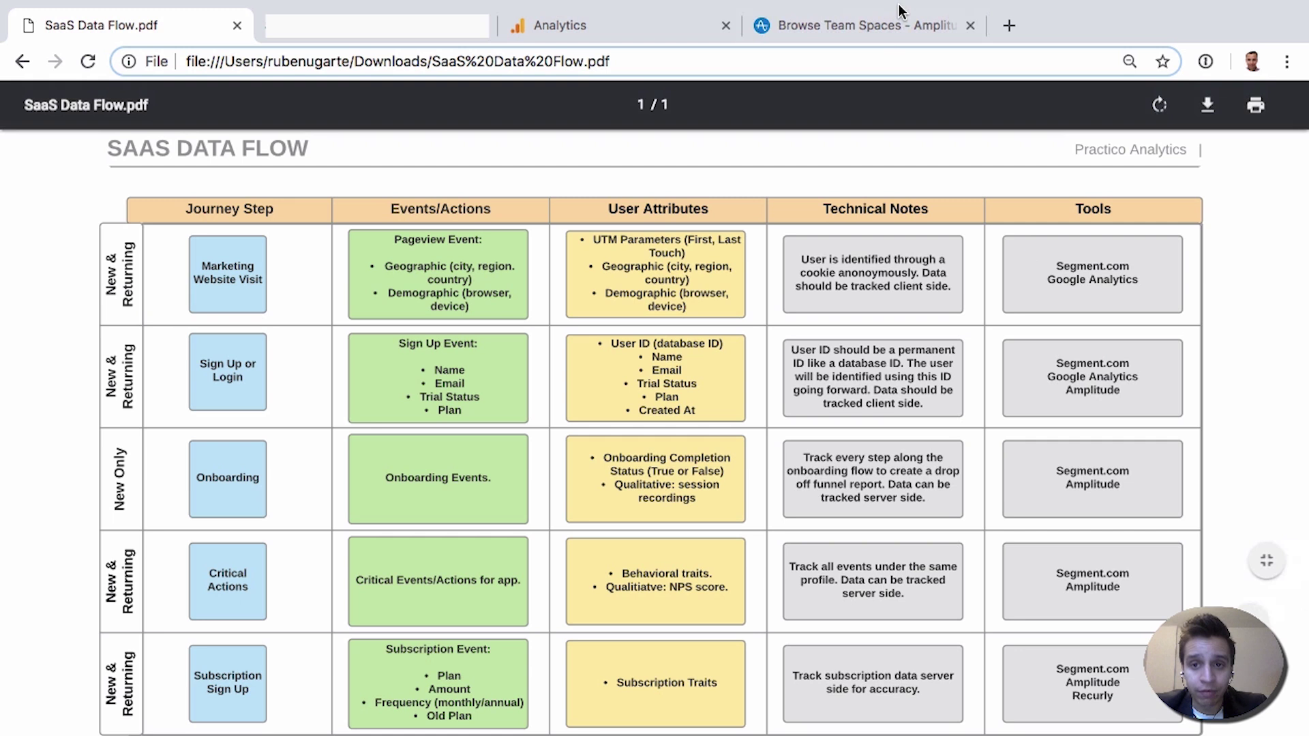
# Build an Amplitude Event Segmentation chart of 'sign up completed' and inspect the Nov 13 peak of 57
pyautogui.click(900, 31)
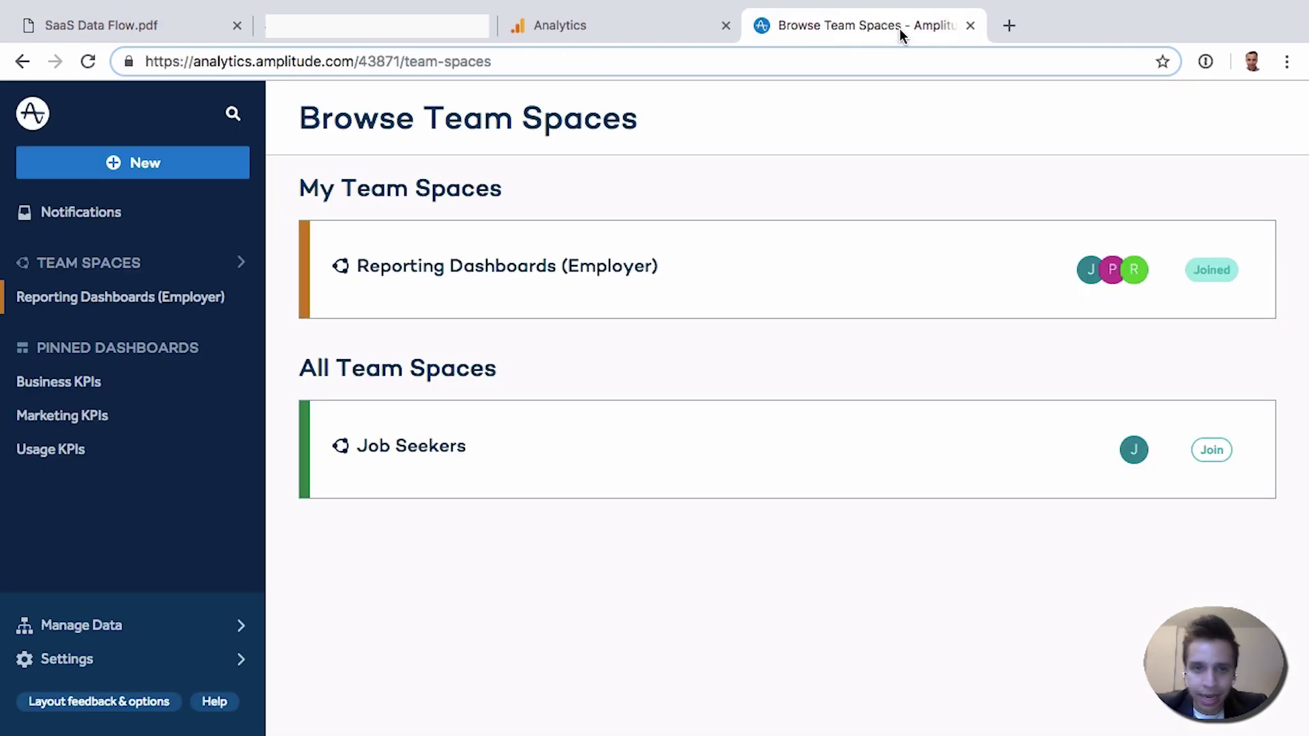
pyautogui.click(164, 164)
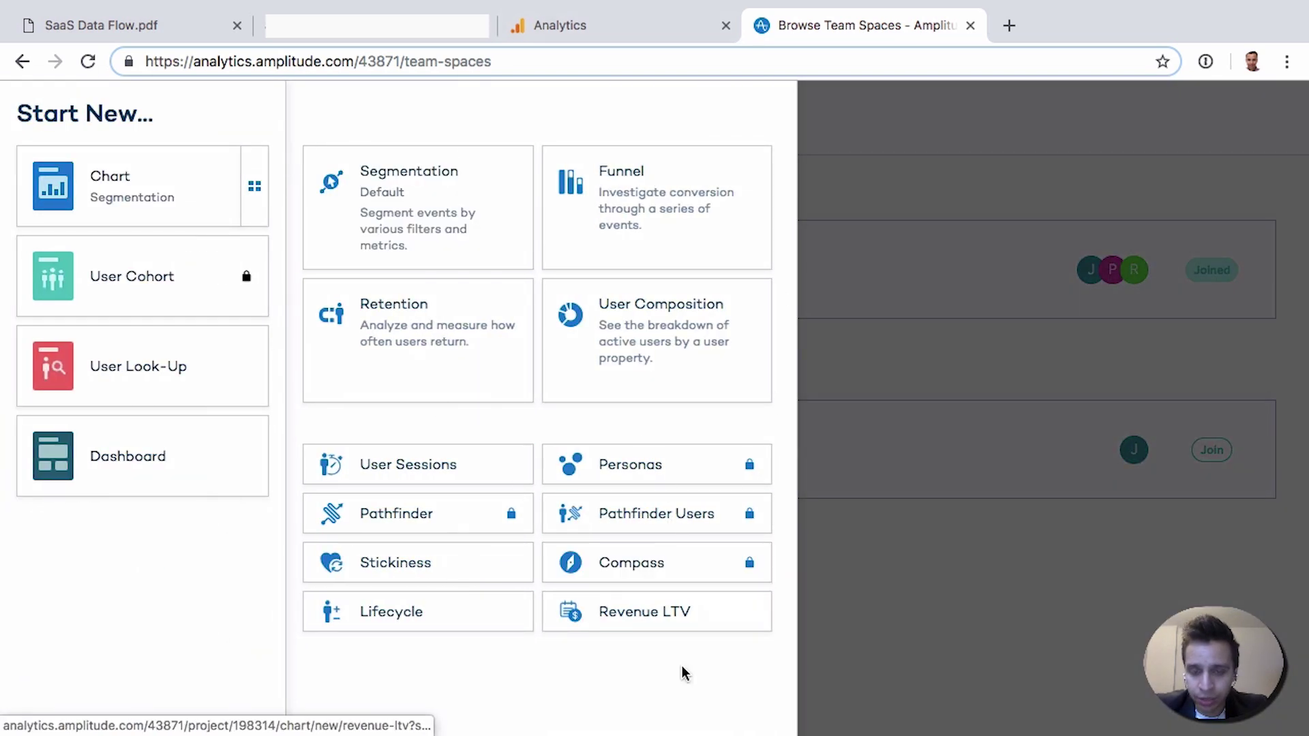
pyautogui.click(449, 217)
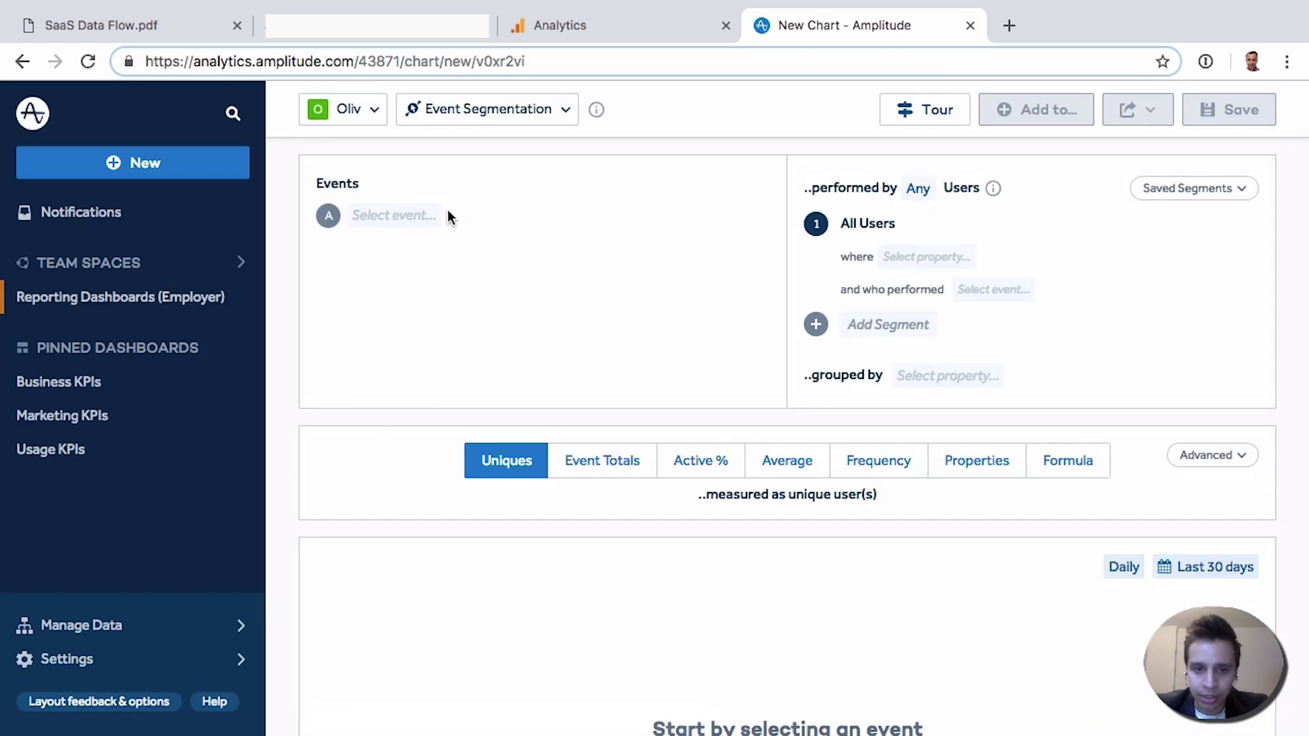
pyautogui.click(398, 216)
pyautogui.write('sig')
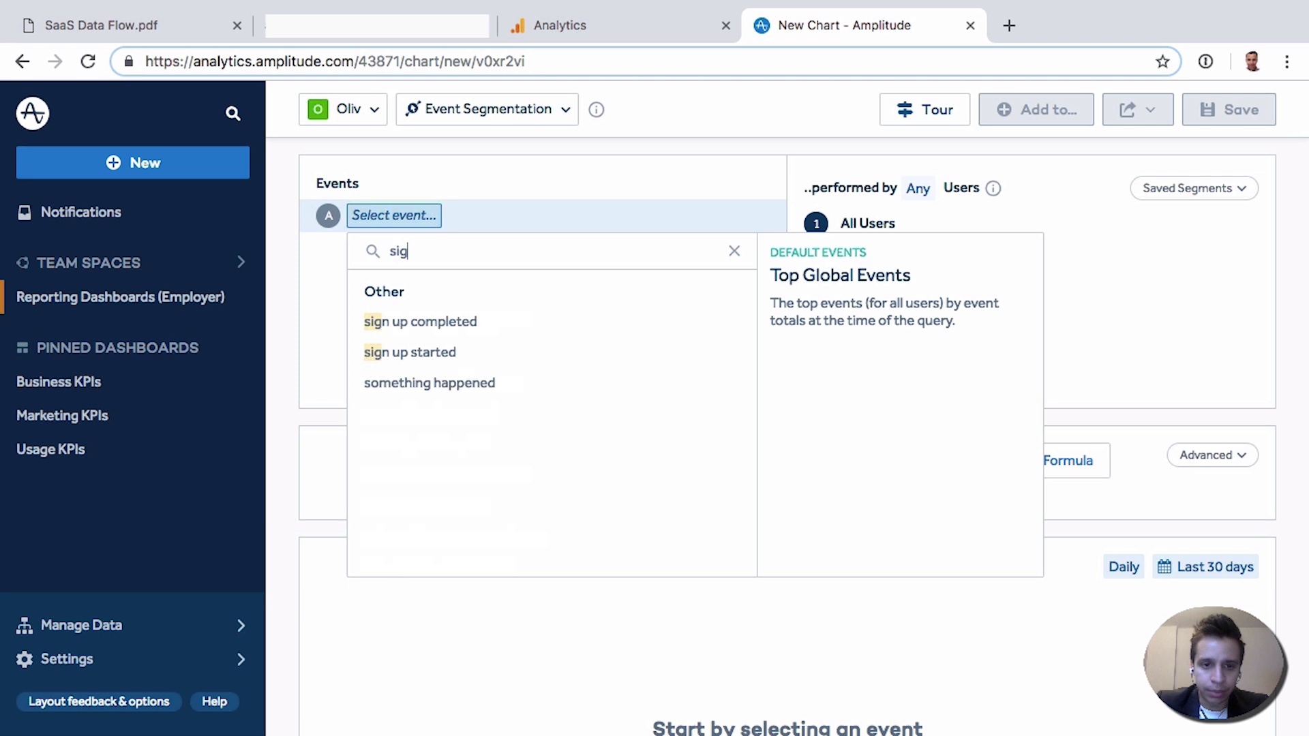
pyautogui.click(473, 324)
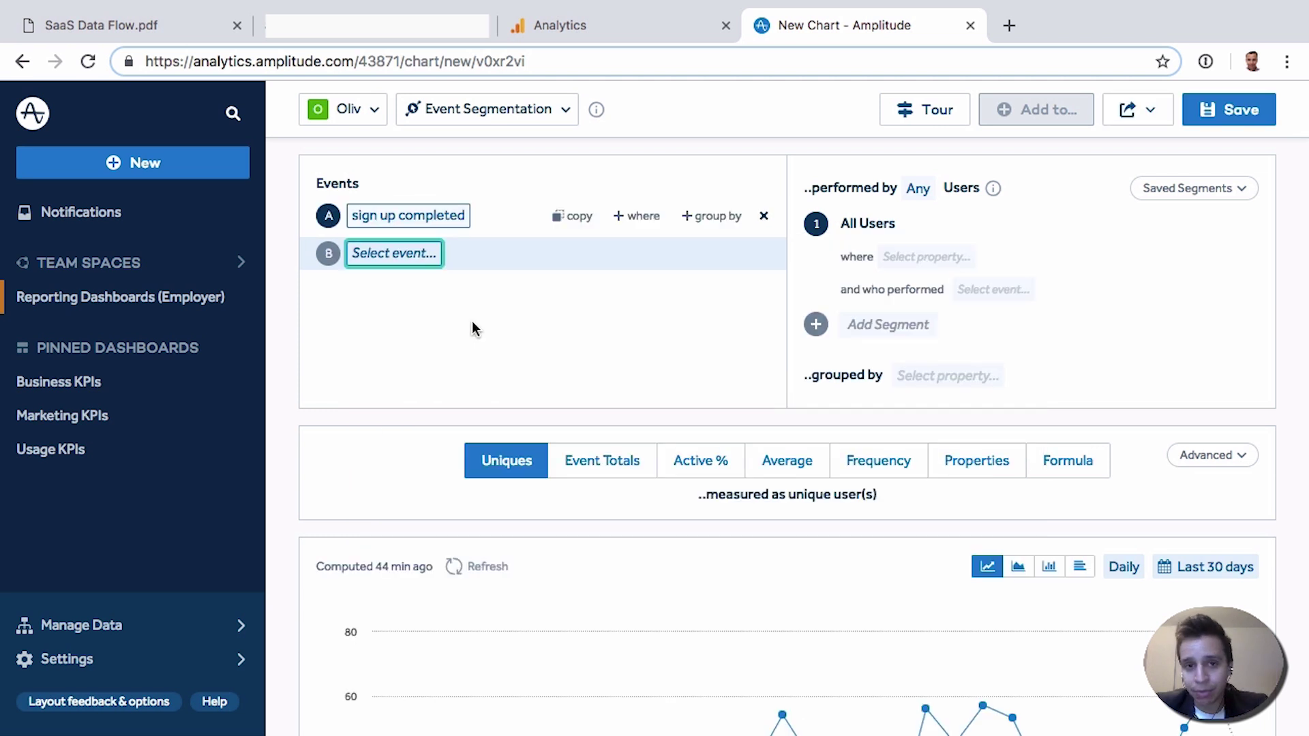
pyautogui.scroll(-3, 475, 329)
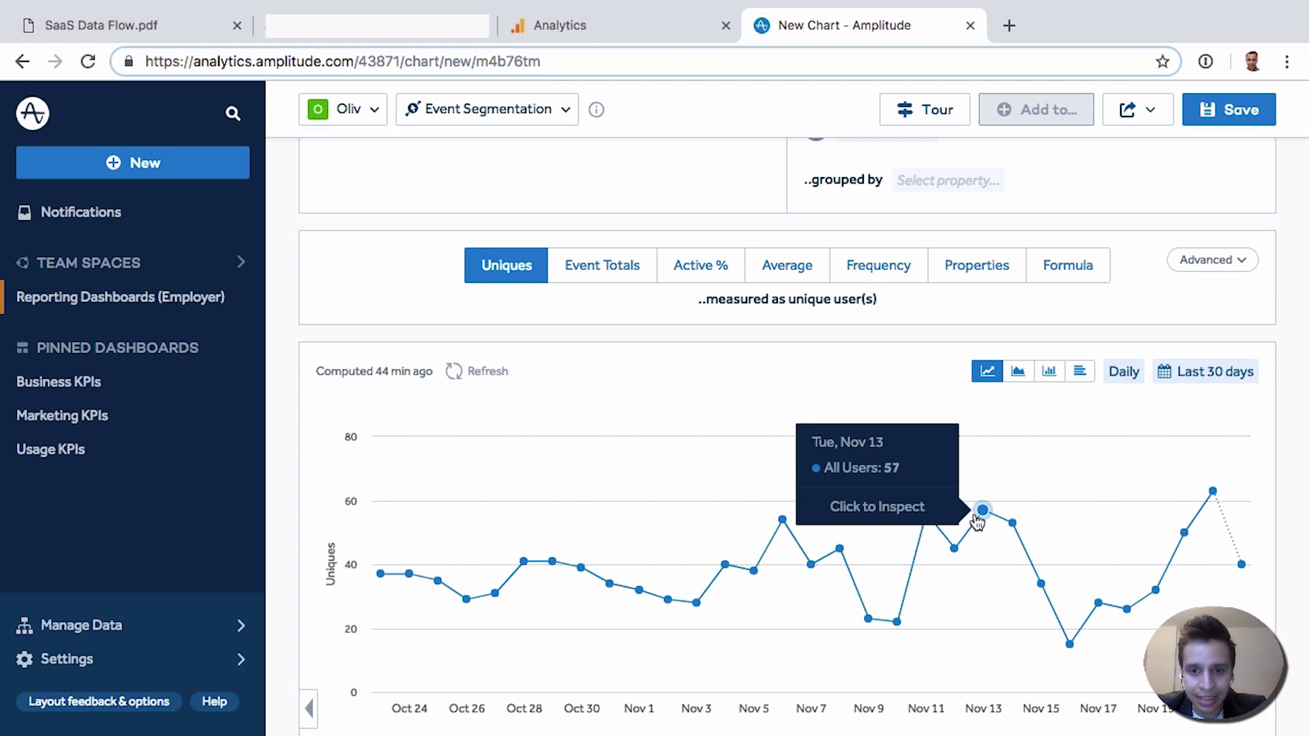
pyautogui.click(979, 520)
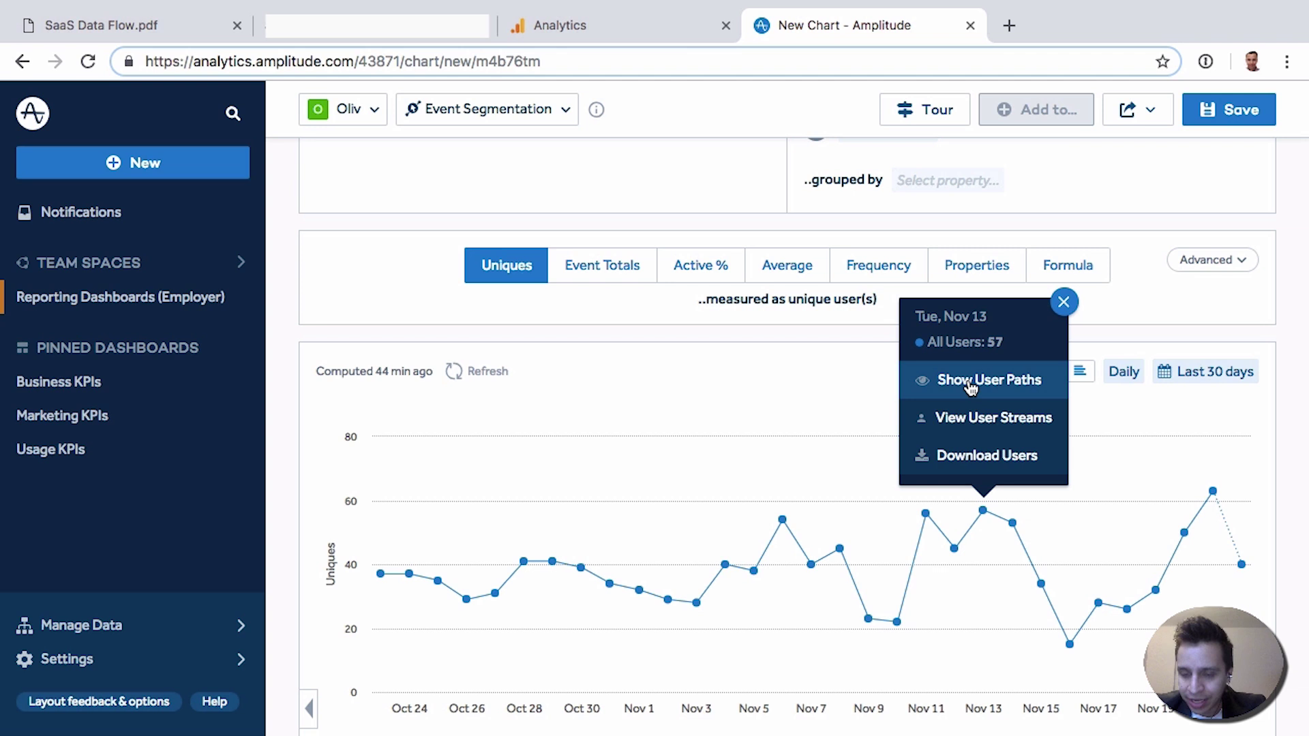
pyautogui.click(970, 382)
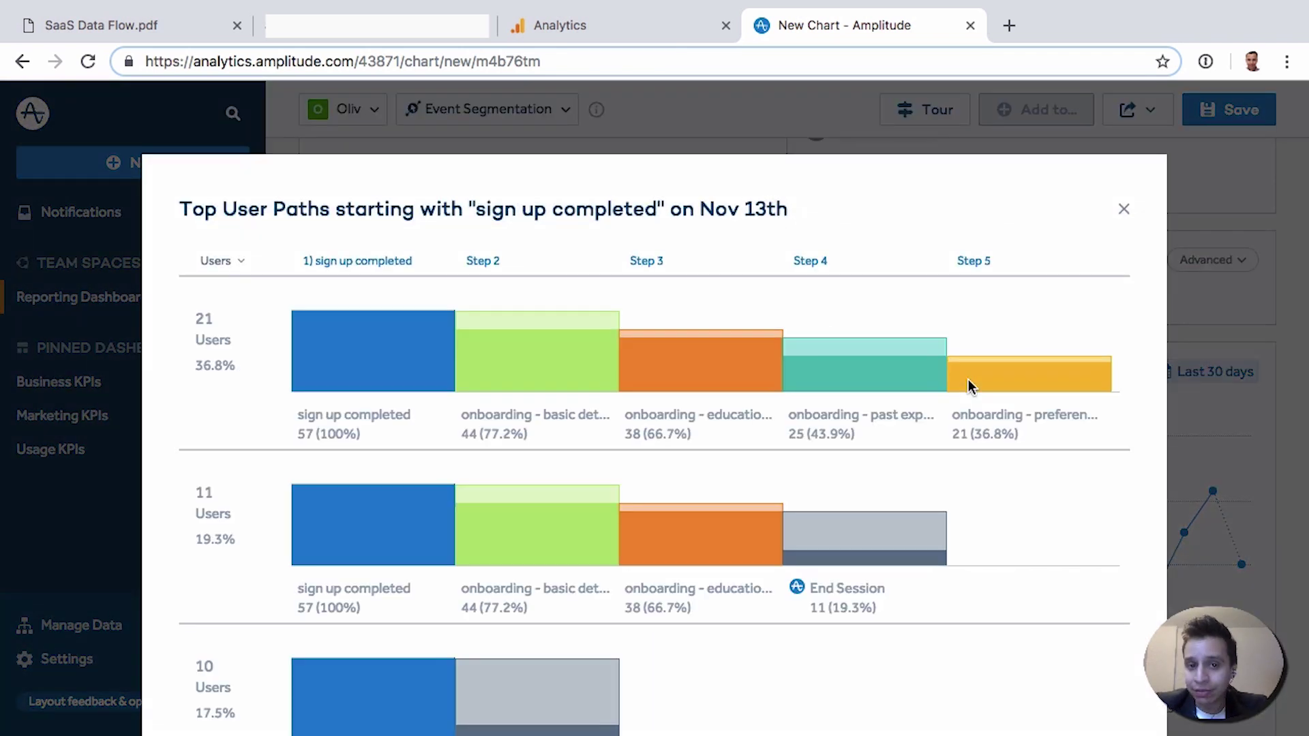
pyautogui.scroll(-2, 403, 511)
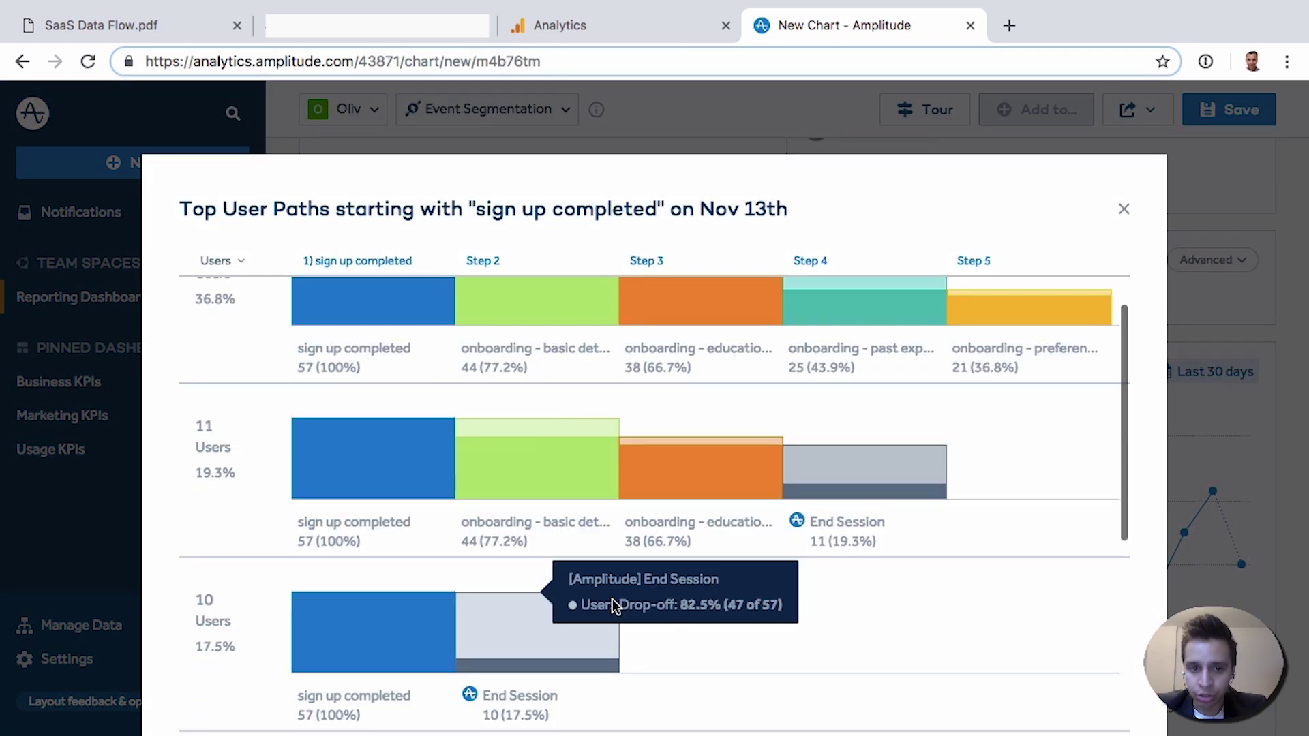
pyautogui.scroll(2, 349, 347)
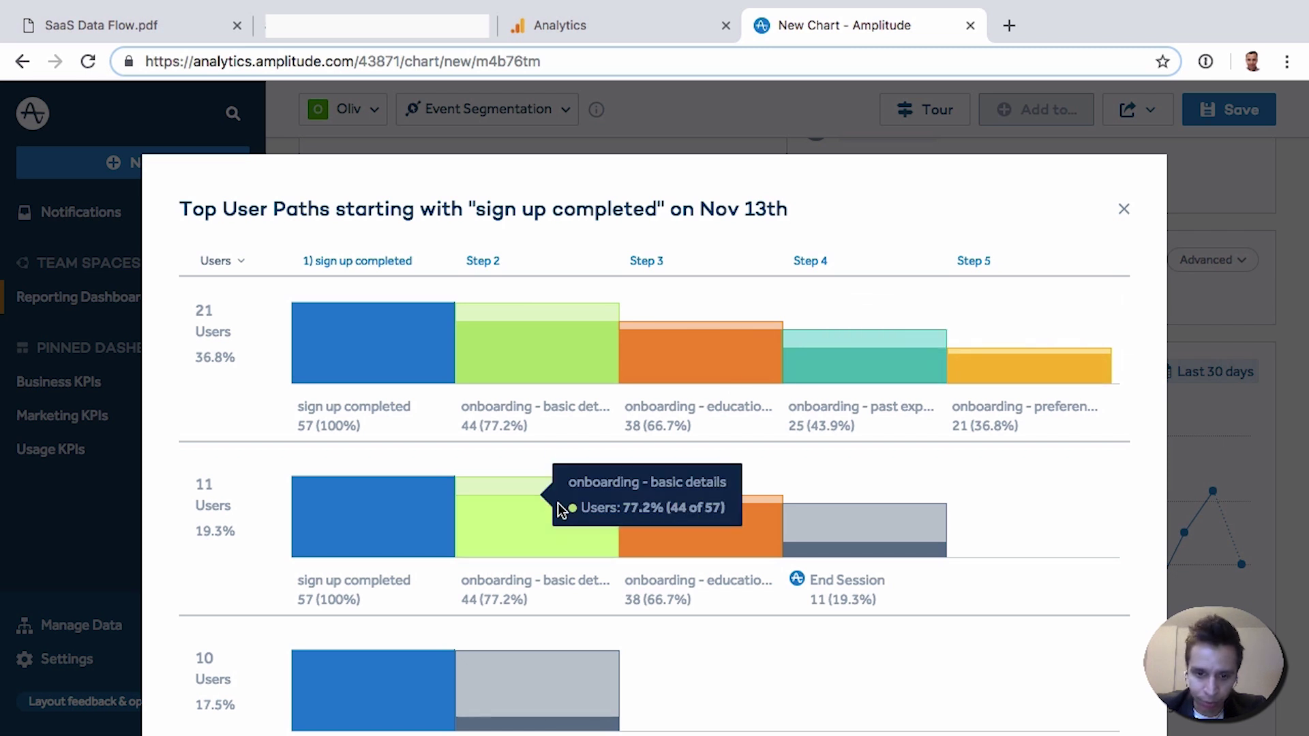
pyautogui.scroll(-2, 555, 580)
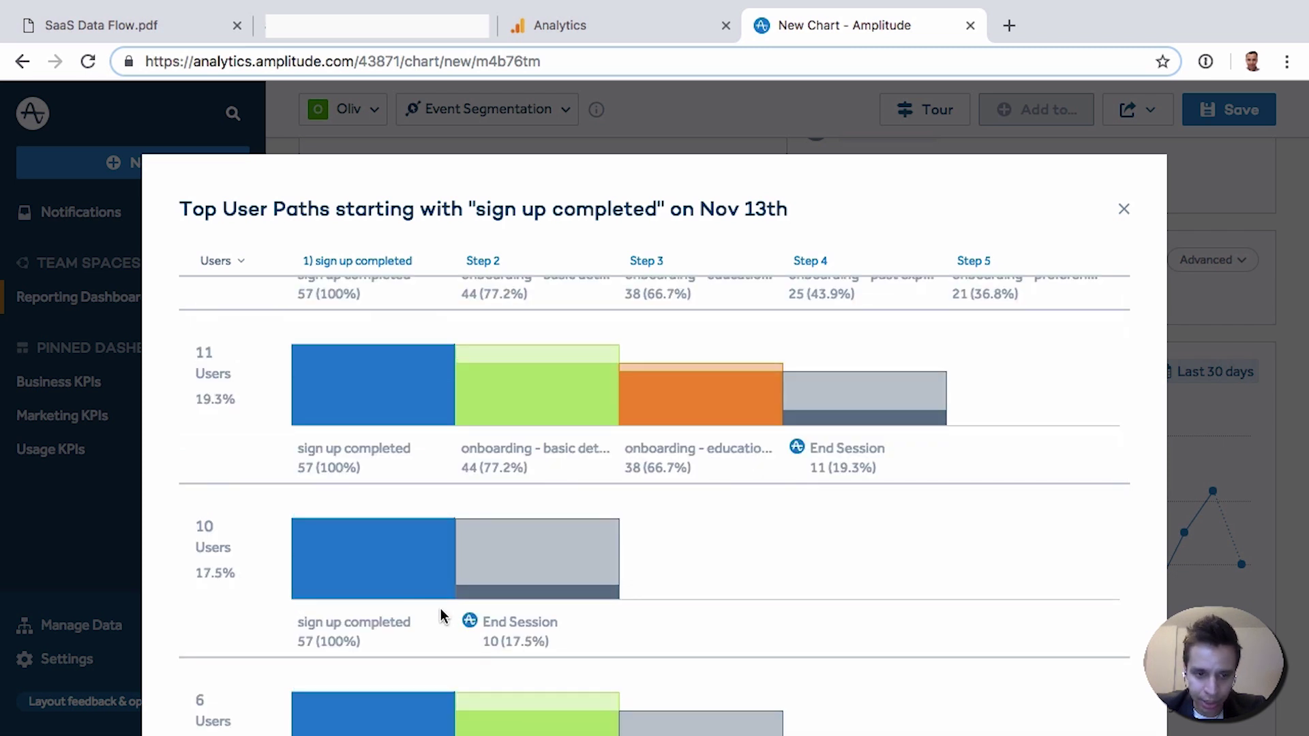
pyautogui.scroll(2, 481, 614)
pyautogui.scroll(-2, 572, 627)
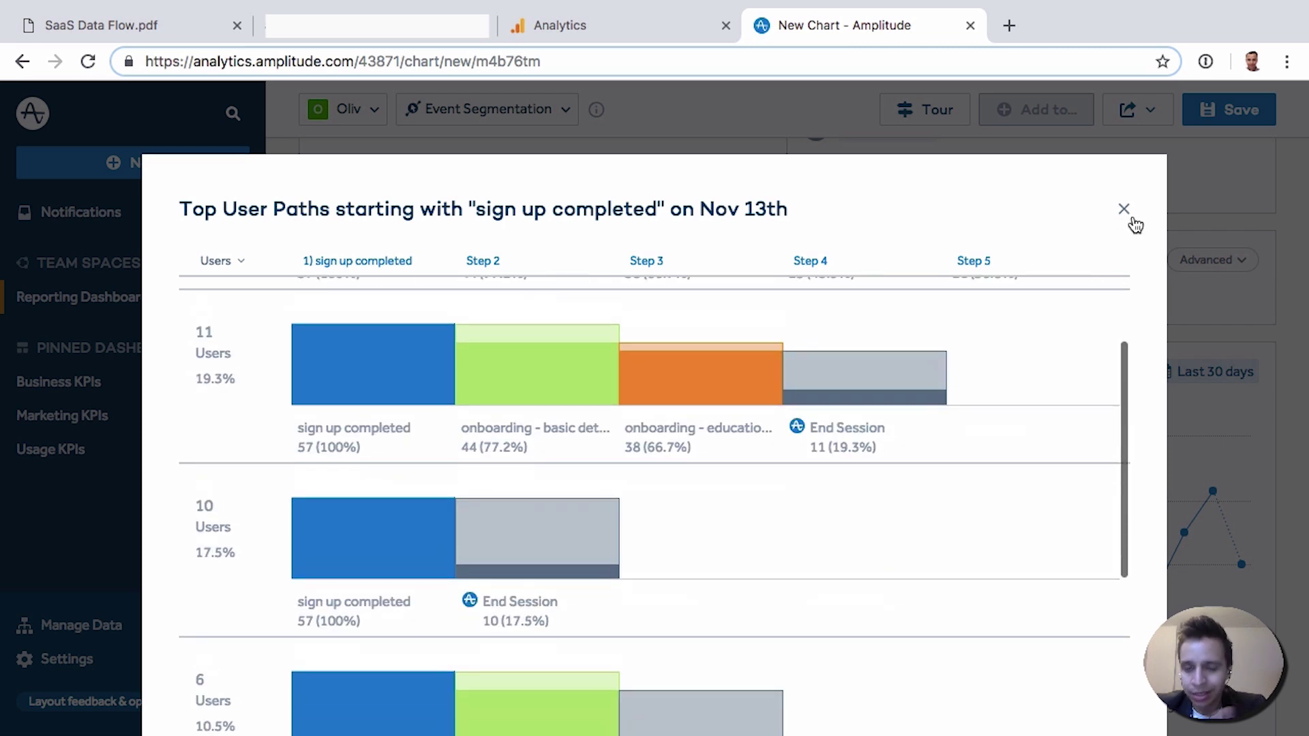
pyautogui.click(1131, 218)
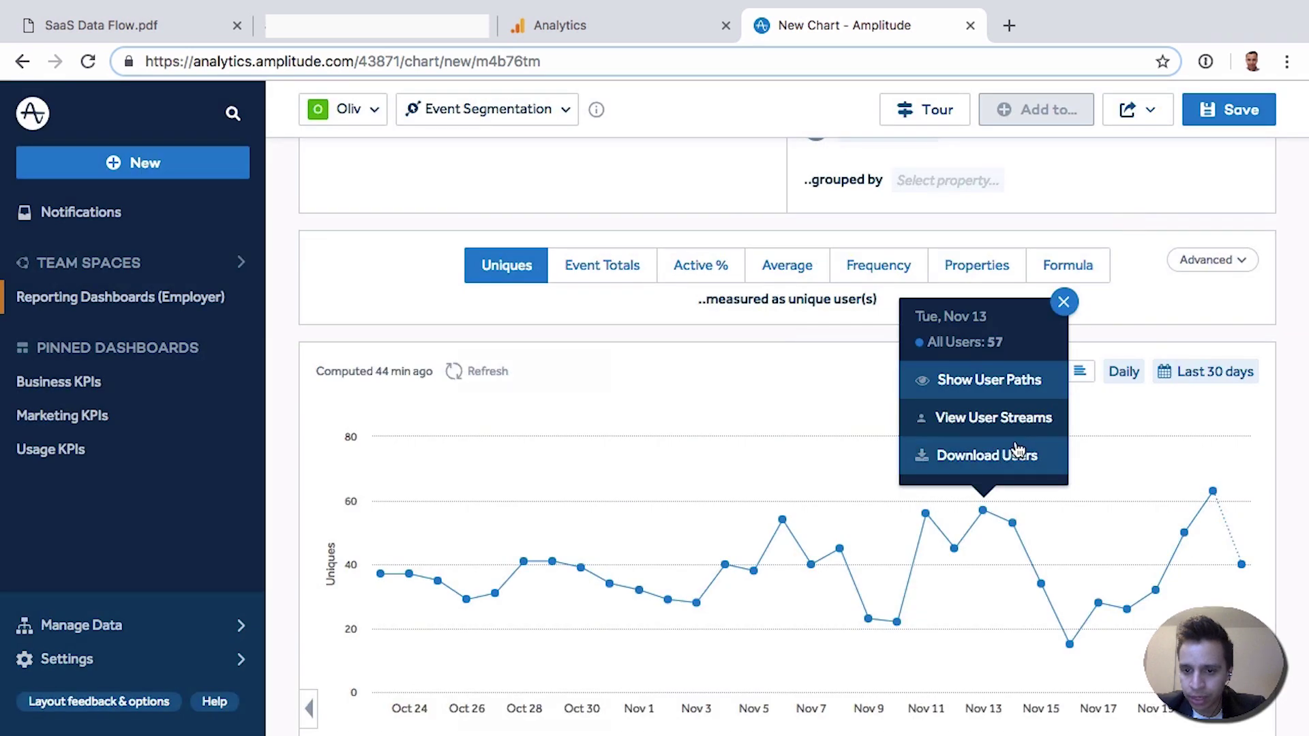
pyautogui.click(989, 419)
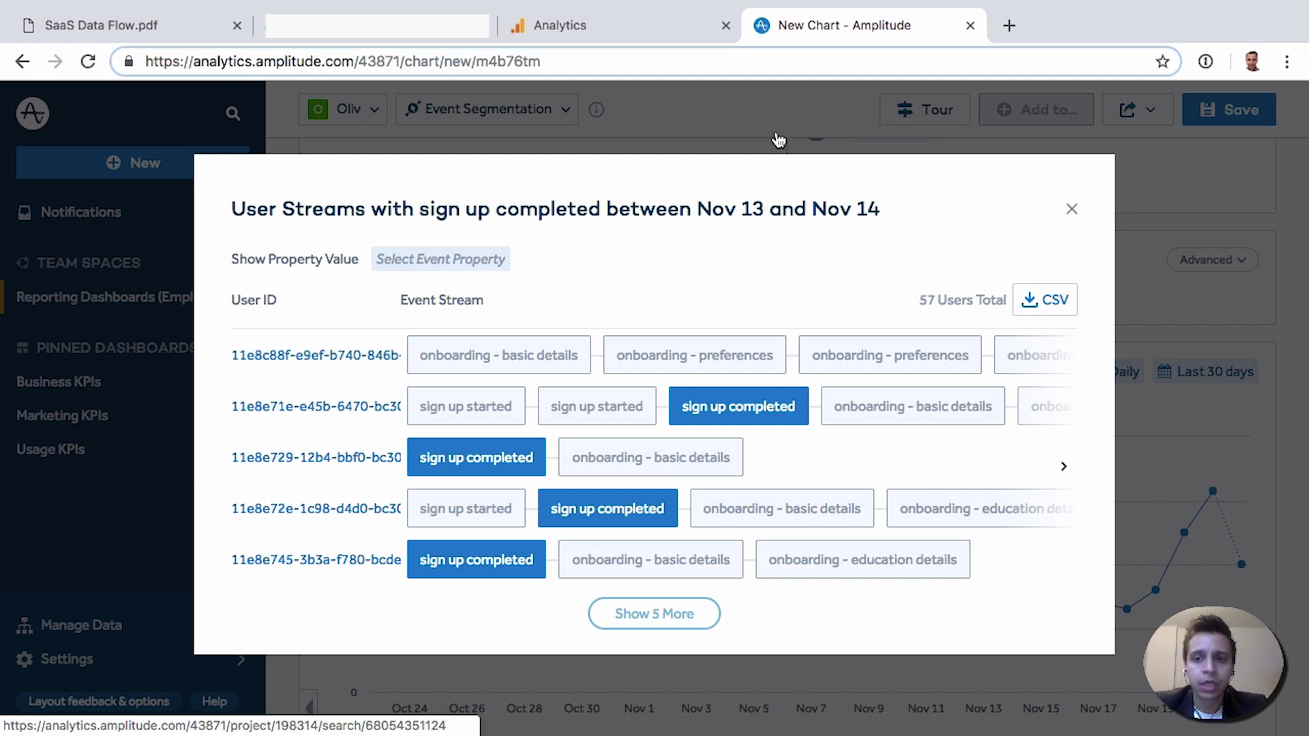
pyautogui.click(1073, 215)
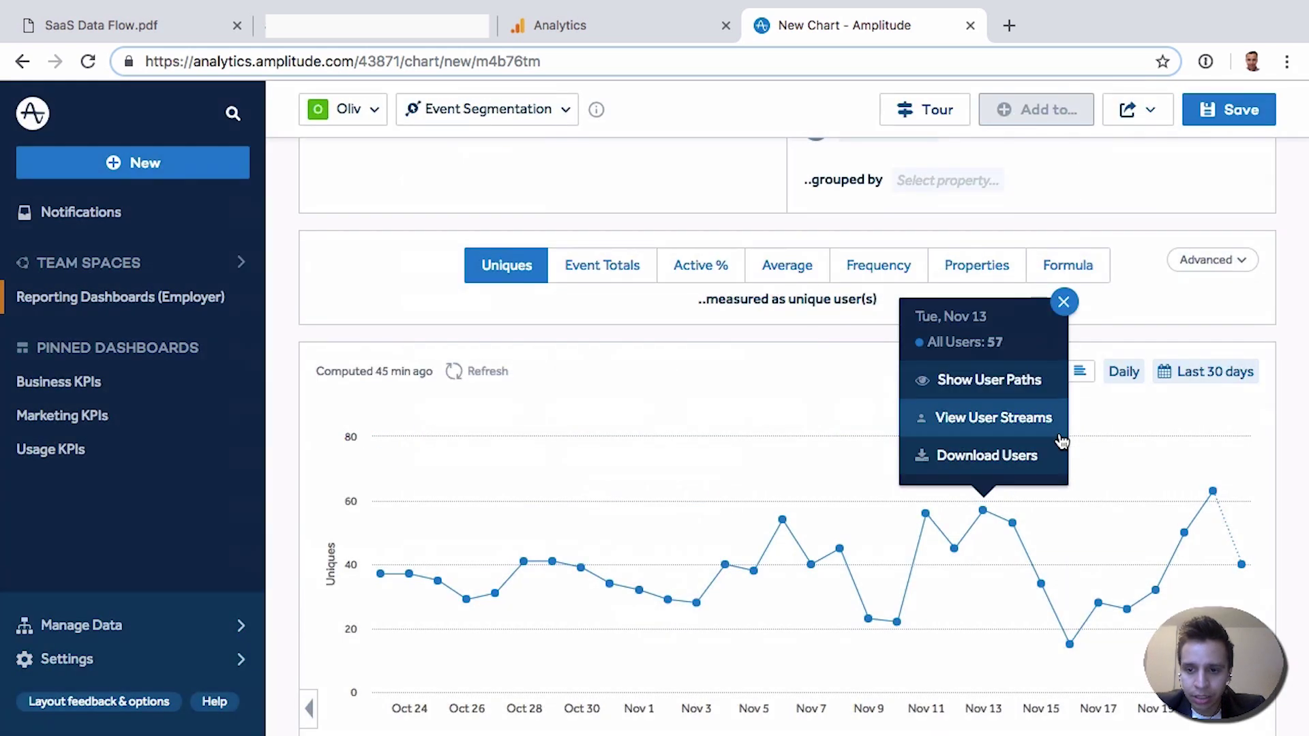
pyautogui.click(1061, 295)
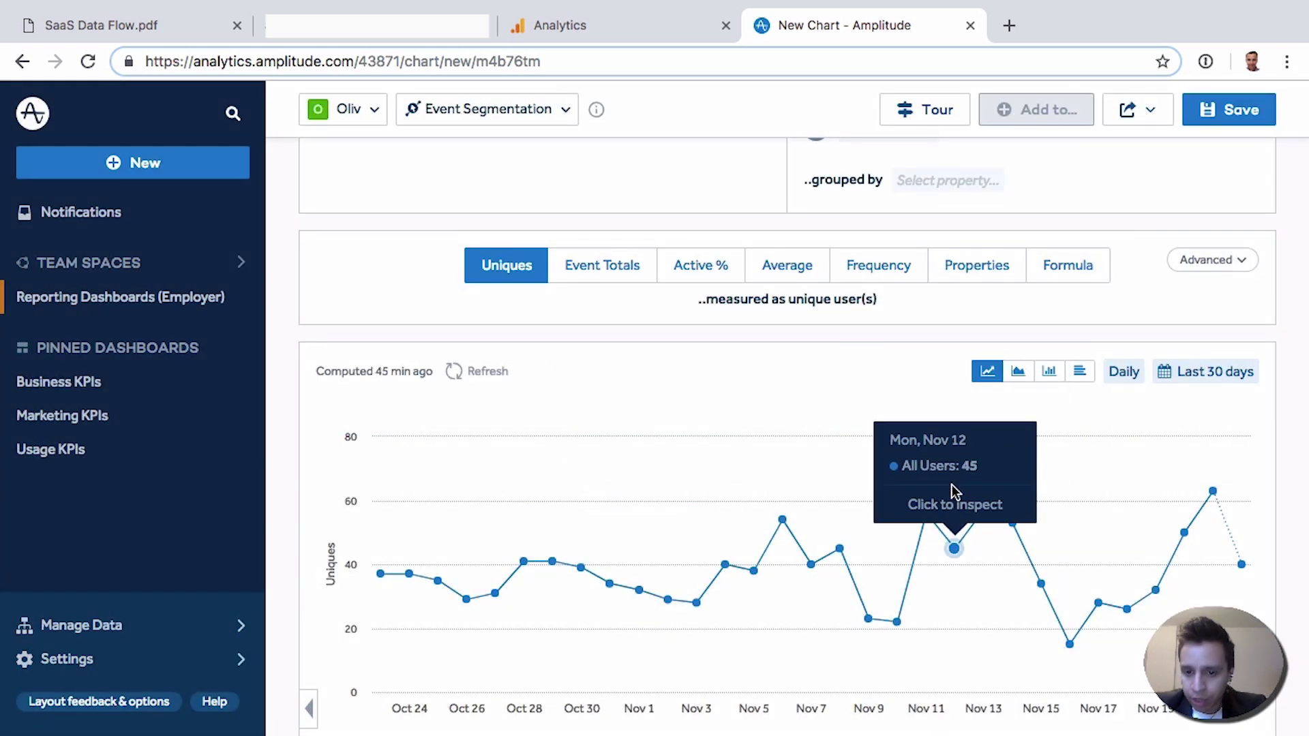
pyautogui.scroll(-1, 952, 489)
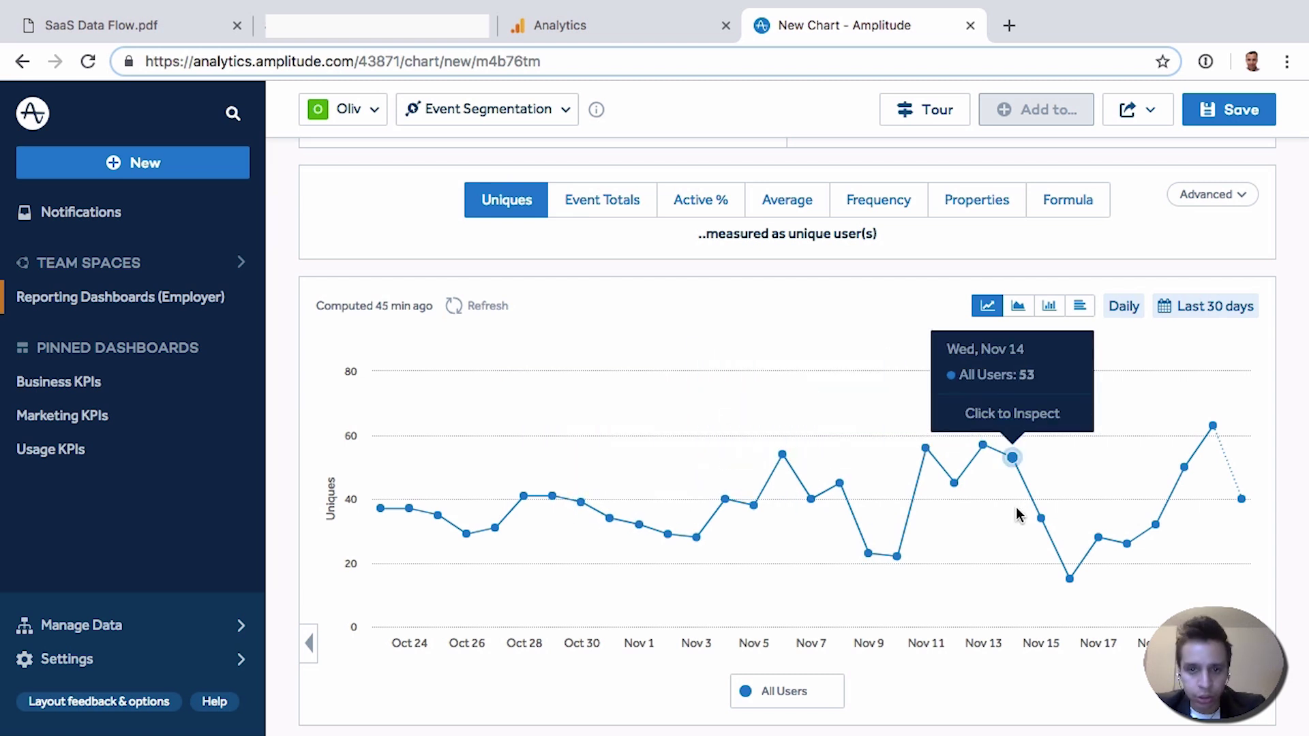
pyautogui.scroll(4, 1016, 514)
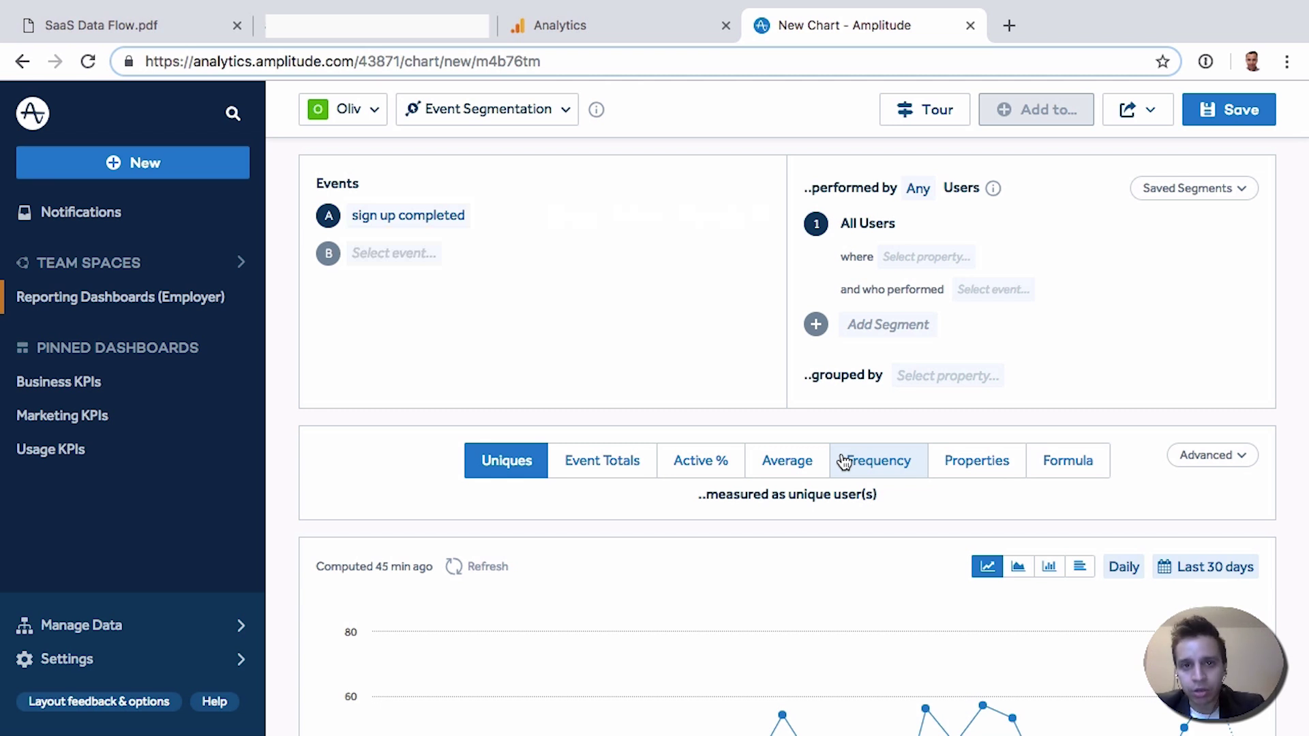
# Bring the SaaS Data Flow PDF back on screen in place of the Amplitude chart
pyautogui.click(153, 31)
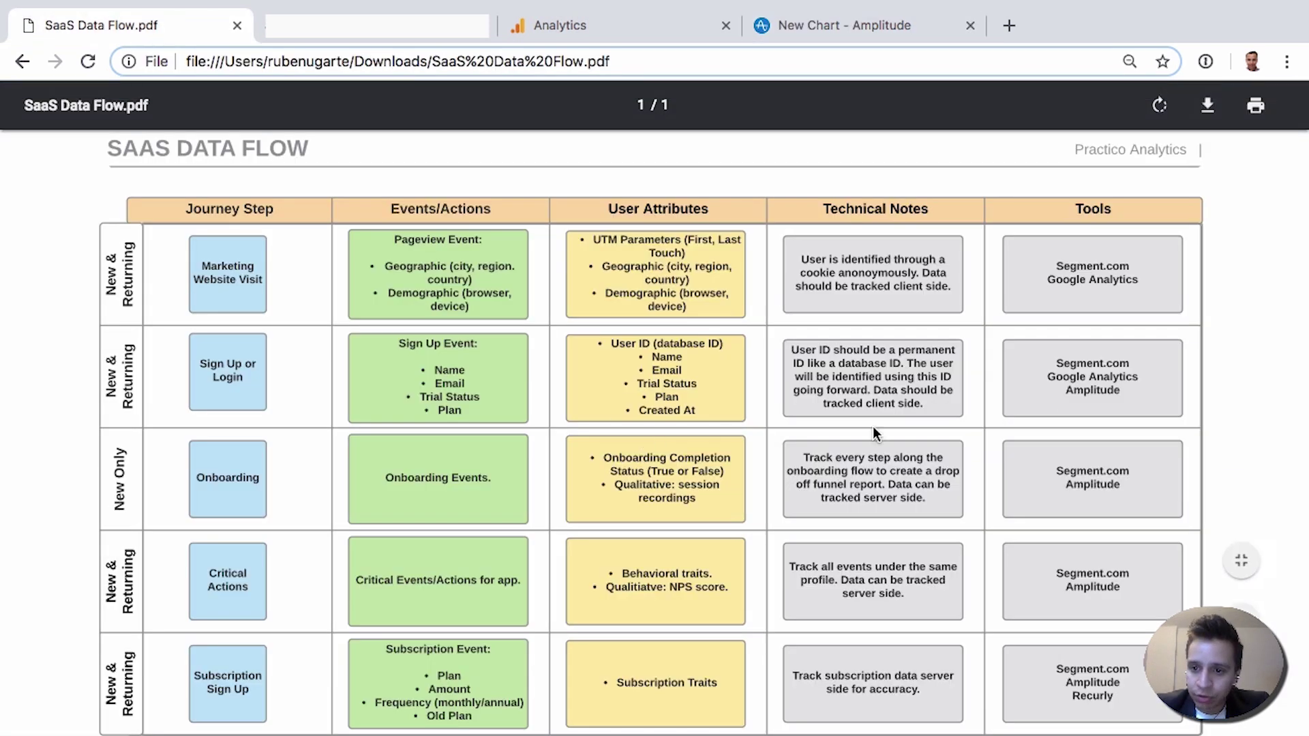